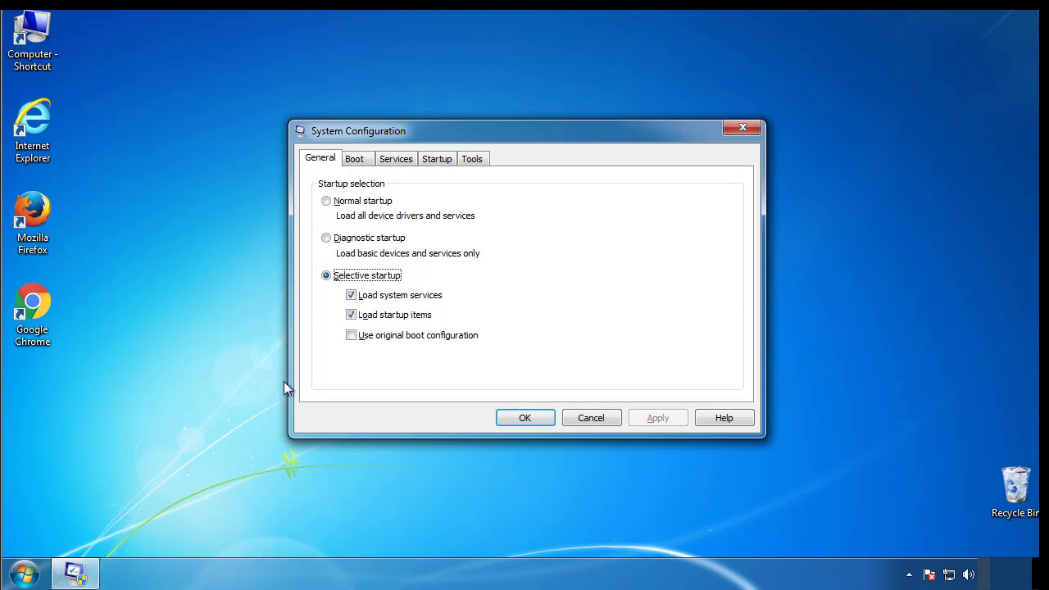
Step: Enable Safe boot with the Minimal option, restart the computer, and close the safe mode help window
{"action": "left_click", "coordinate": [354, 161]}
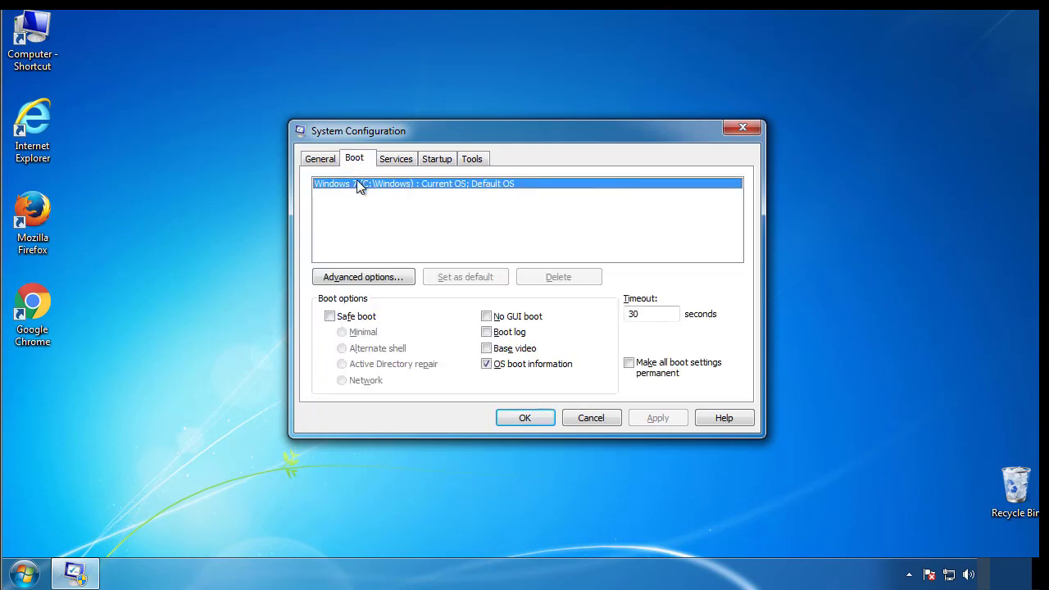
{"action": "left_click", "coordinate": [330, 316]}
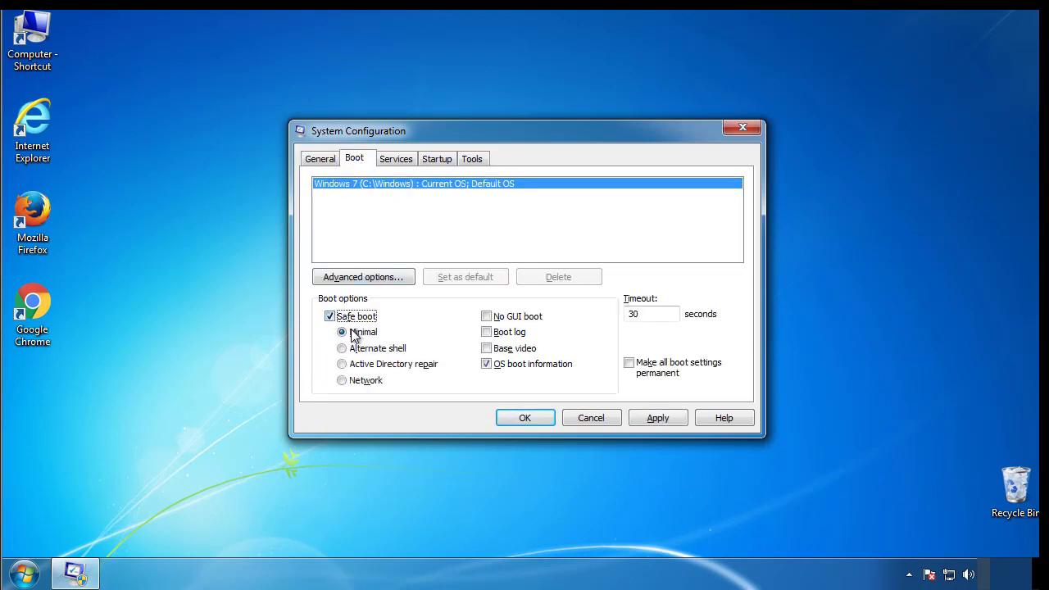
{"action": "left_click", "coordinate": [532, 418]}
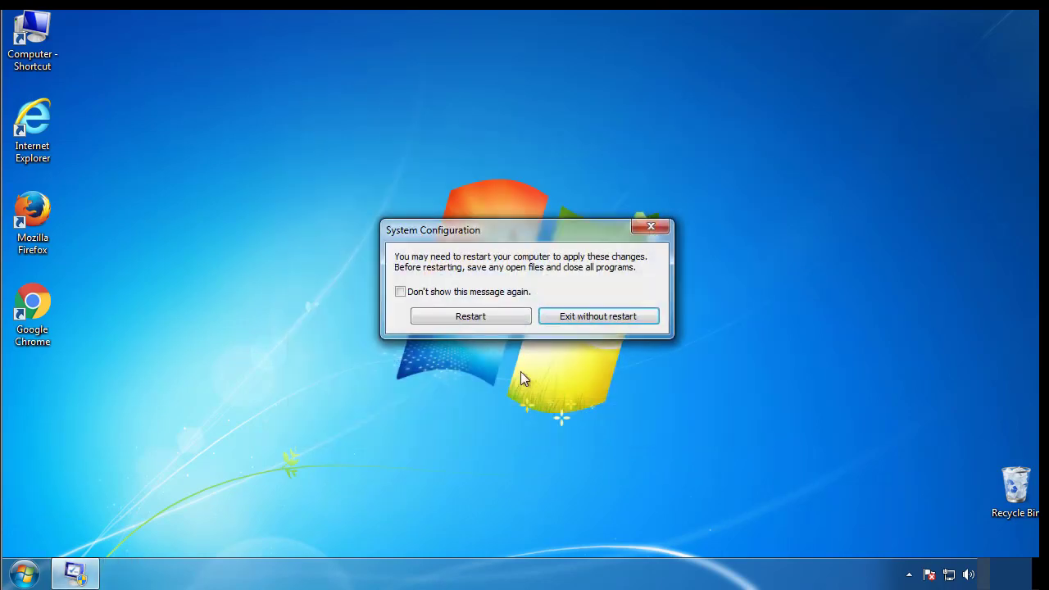
{"action": "left_click", "coordinate": [474, 316]}
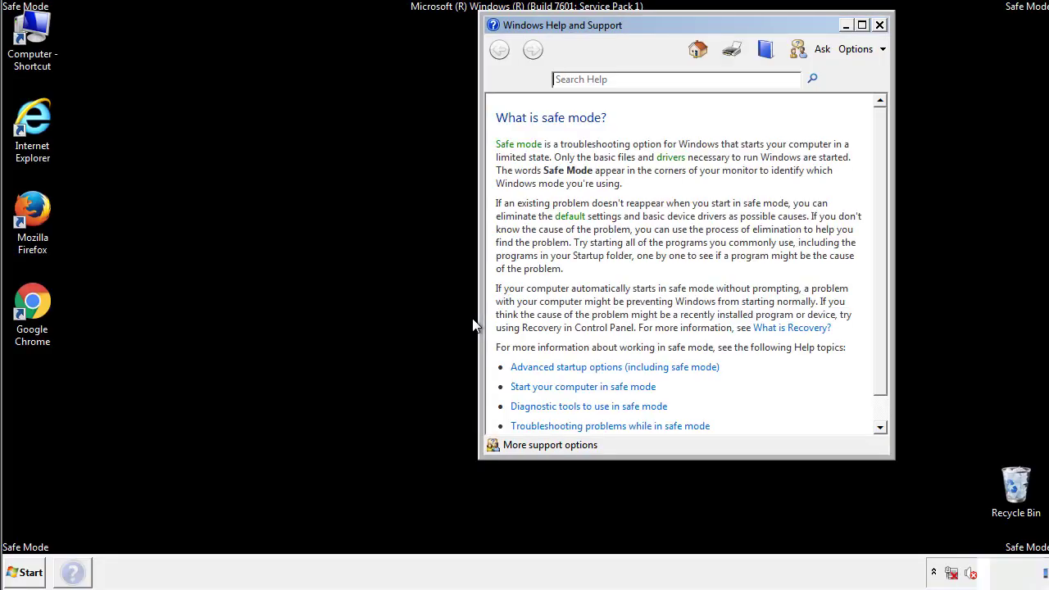
{"action": "left_click", "coordinate": [879, 26]}
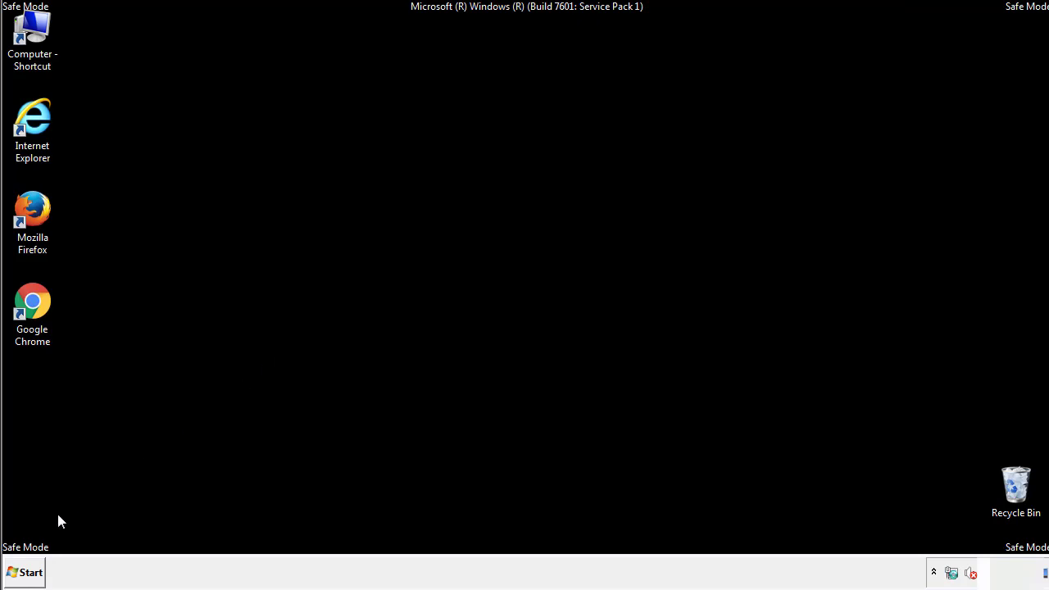
Step: Ensure Folder Options in Control Panel is set to show hidden files, folders, and drives, and close Control Panel
{"action": "left_click", "coordinate": [25, 577]}
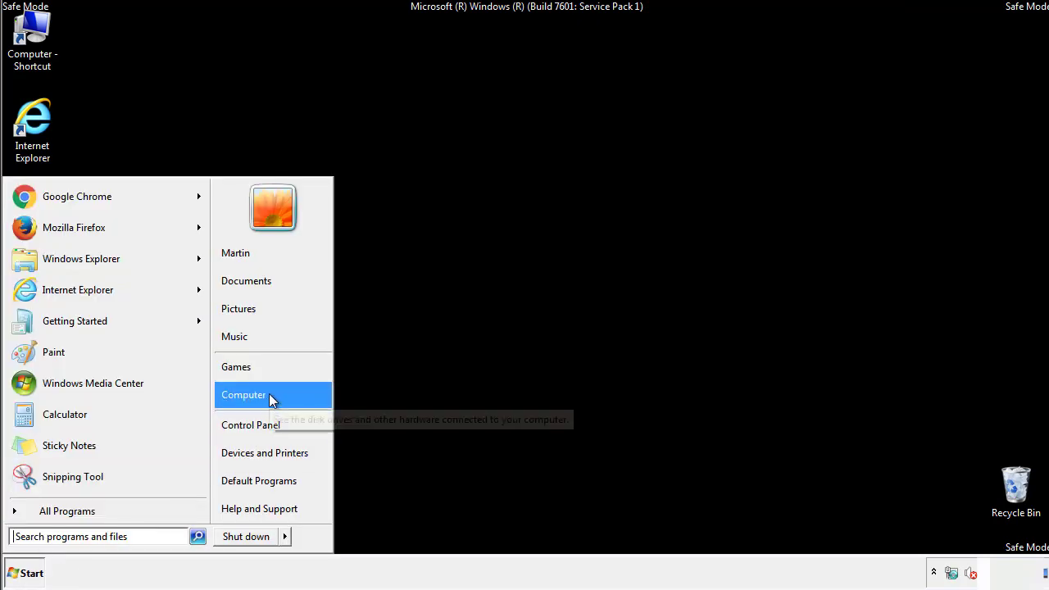
{"action": "left_click", "coordinate": [260, 424]}
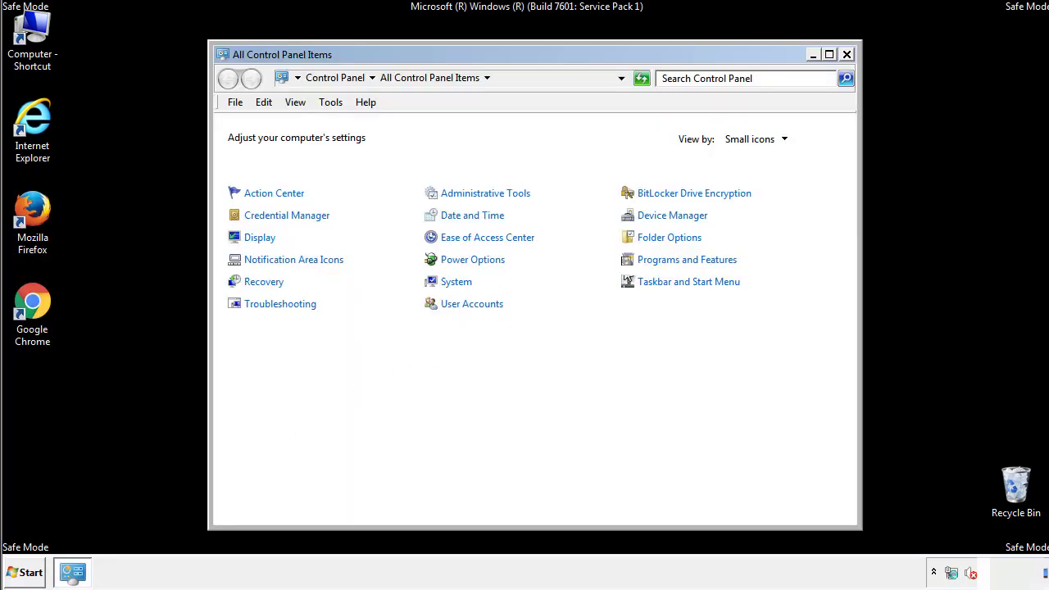
{"action": "left_click", "coordinate": [672, 237]}
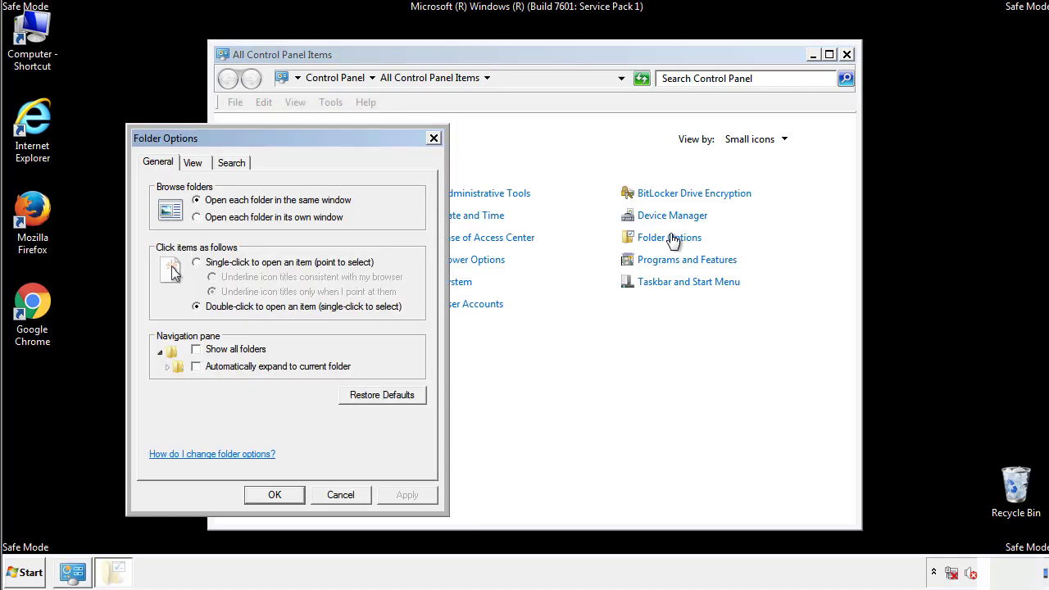
{"action": "left_click", "coordinate": [197, 166]}
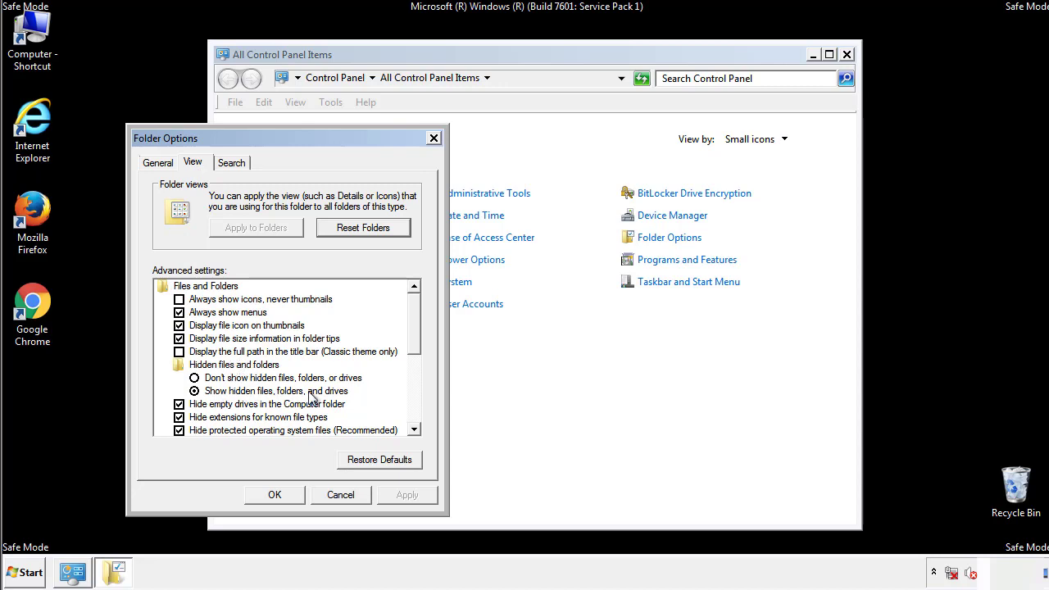
{"action": "left_click", "coordinate": [275, 495]}
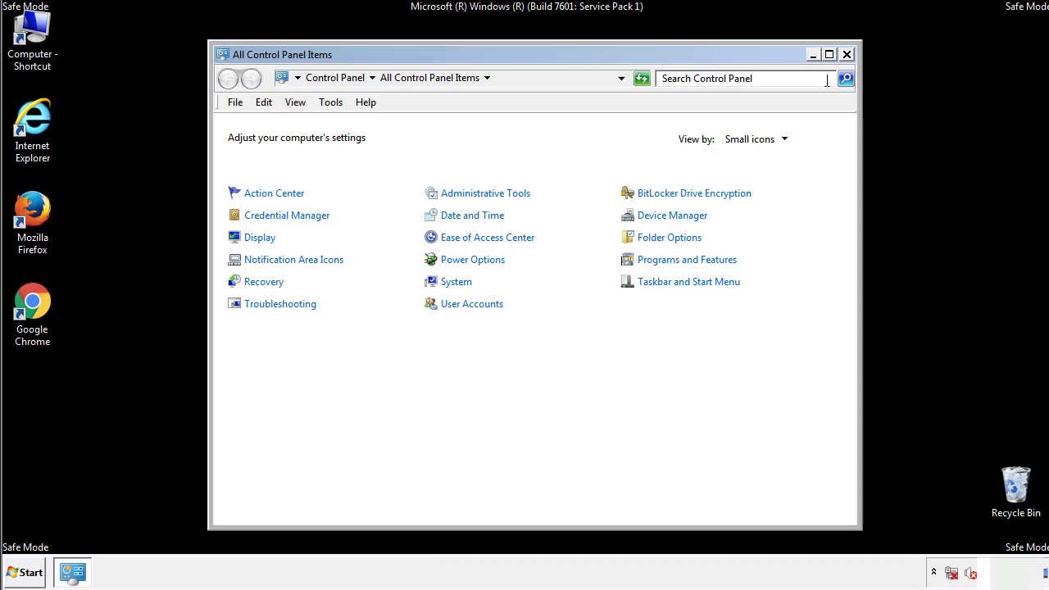
{"action": "left_click", "coordinate": [846, 55]}
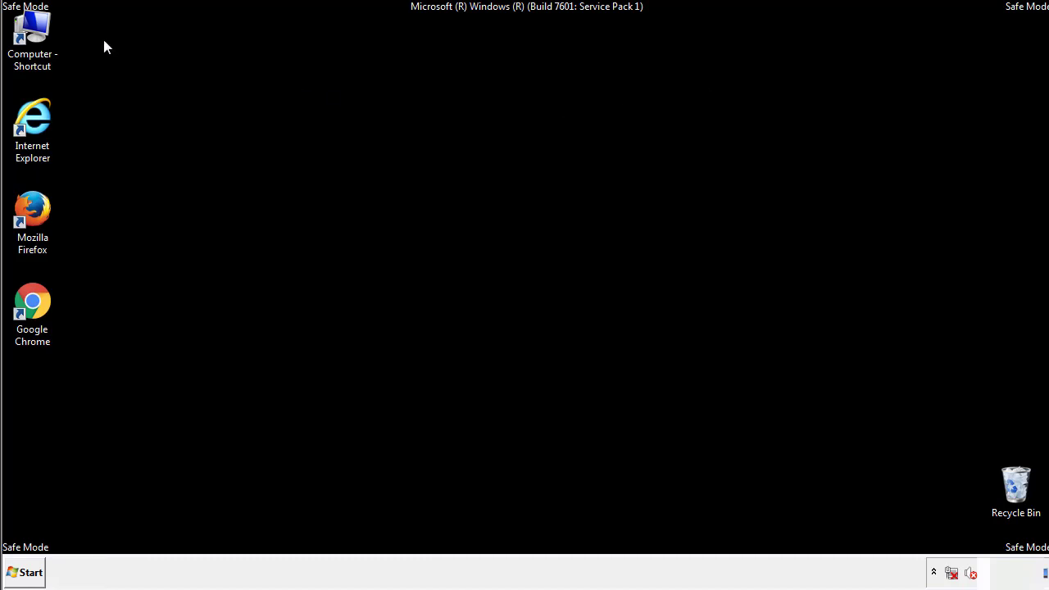
Step: Open the folder C:\Windows\System32\drivers\etc
{"action": "double_click", "coordinate": [33, 31]}
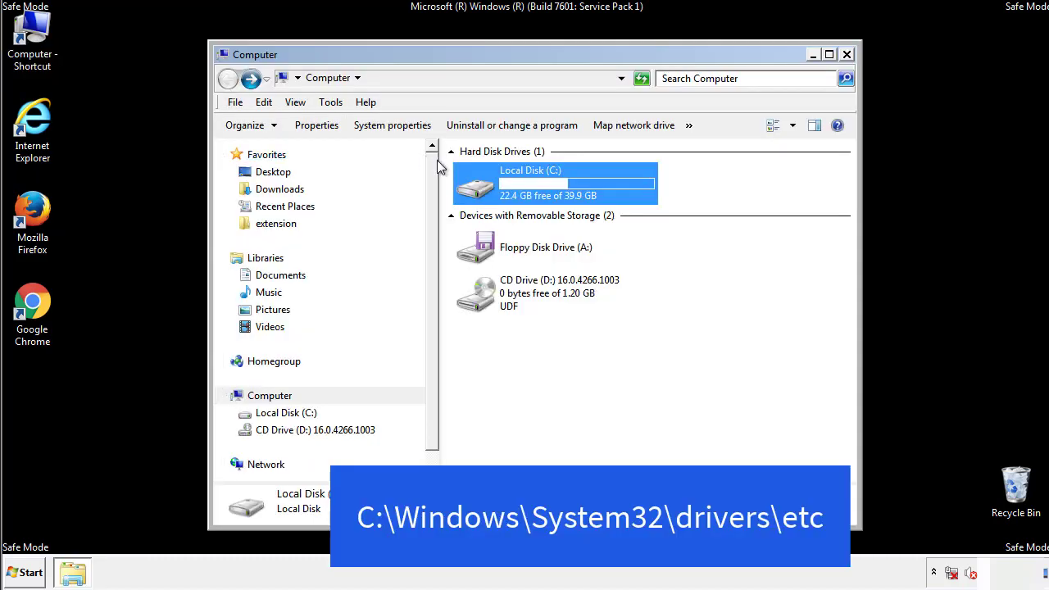
{"action": "double_click", "coordinate": [476, 187]}
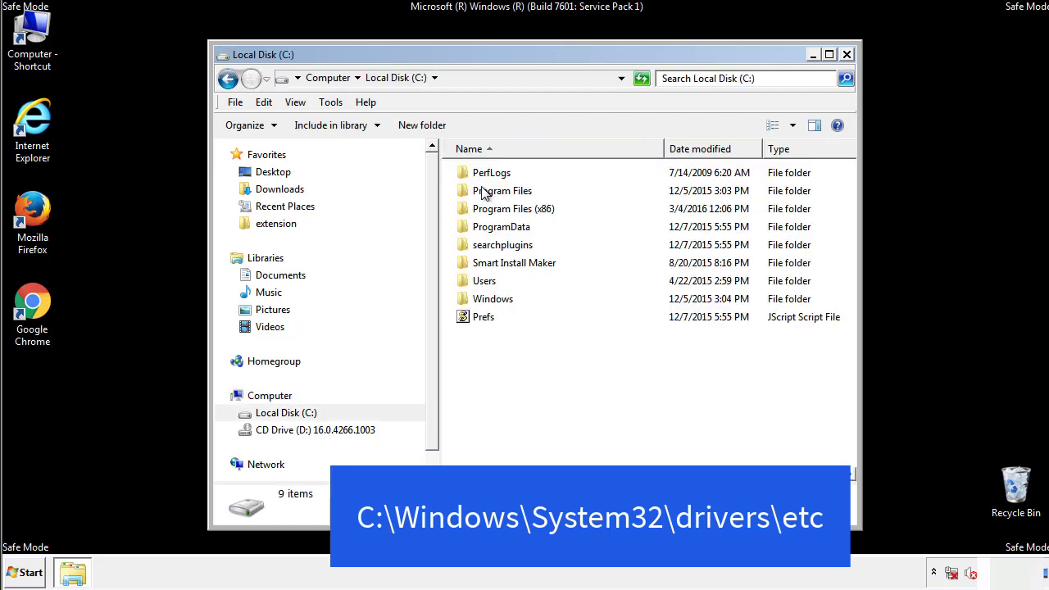
{"action": "left_click", "coordinate": [479, 302]}
{"action": "double_click", "coordinate": [479, 304]}
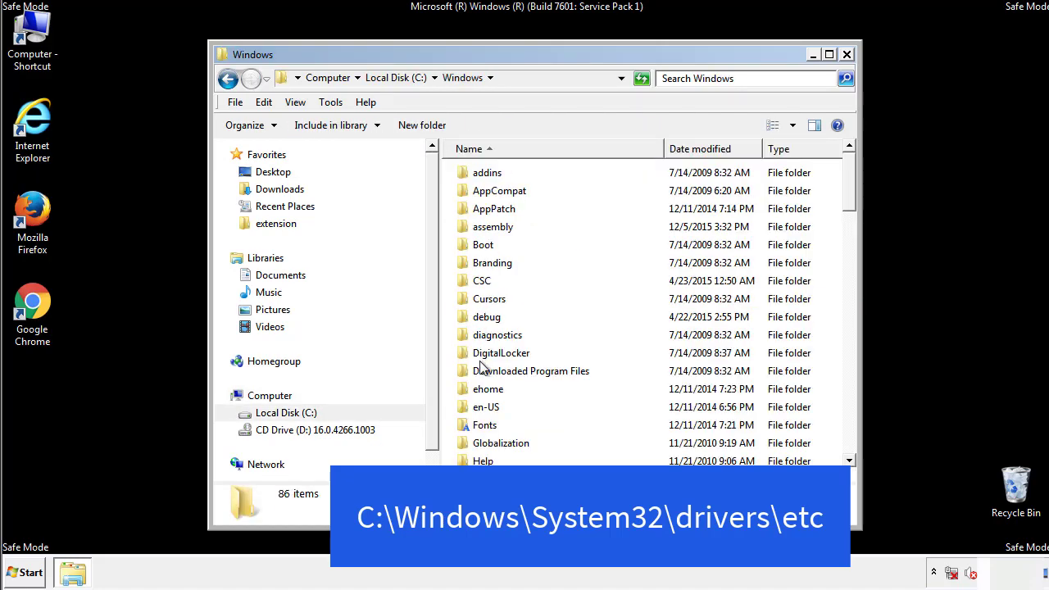
{"action": "scroll", "coordinate": [483, 365], "scroll_direction": "down", "scroll_amount": 4}
{"action": "scroll", "coordinate": [484, 371], "scroll_direction": "down", "scroll_amount": 5}
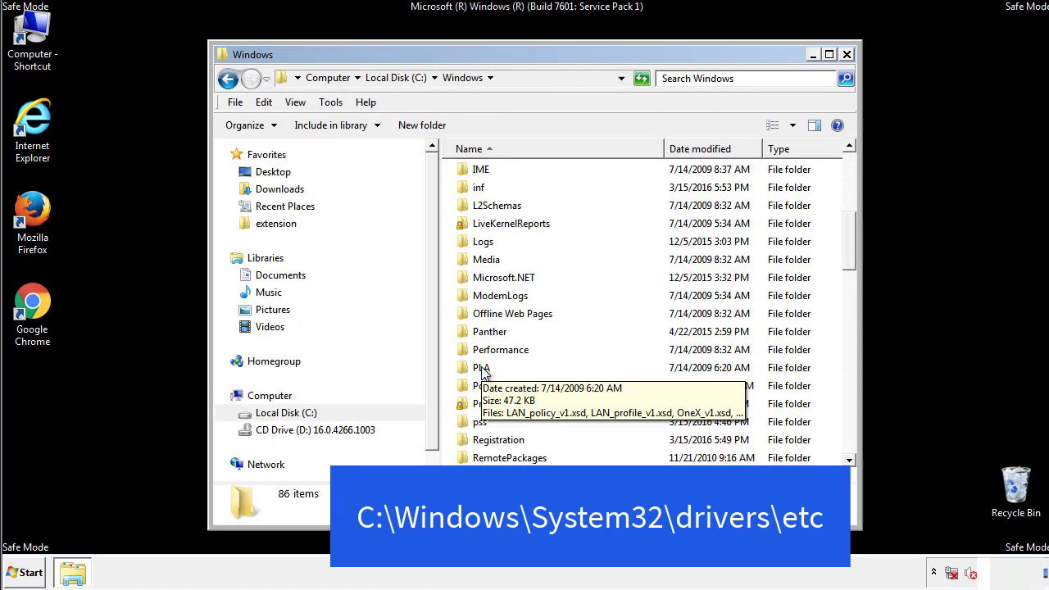
{"action": "scroll", "coordinate": [484, 371], "scroll_direction": "down", "scroll_amount": 2}
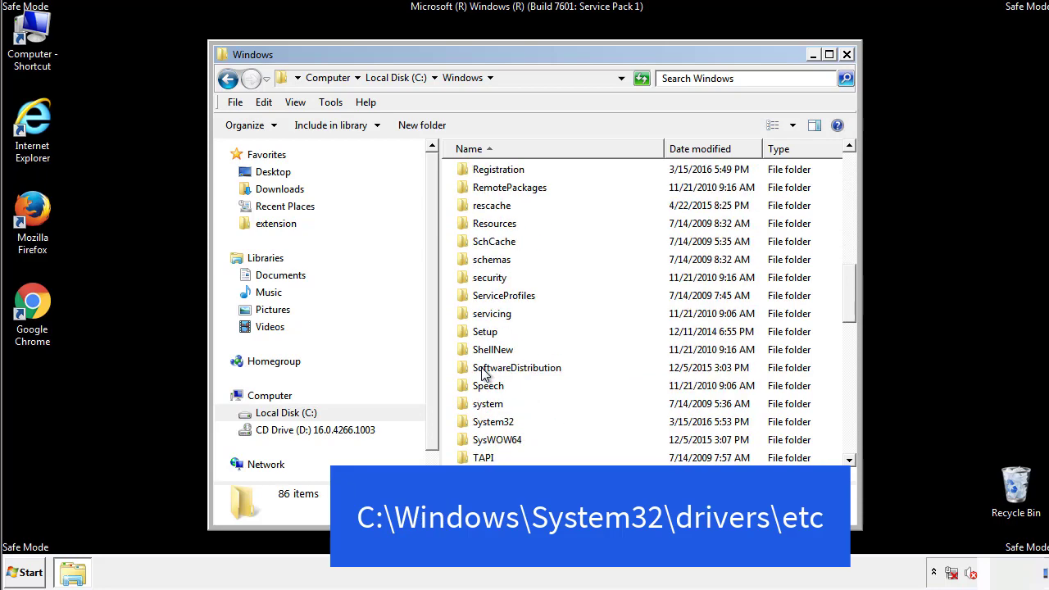
{"action": "double_click", "coordinate": [494, 424]}
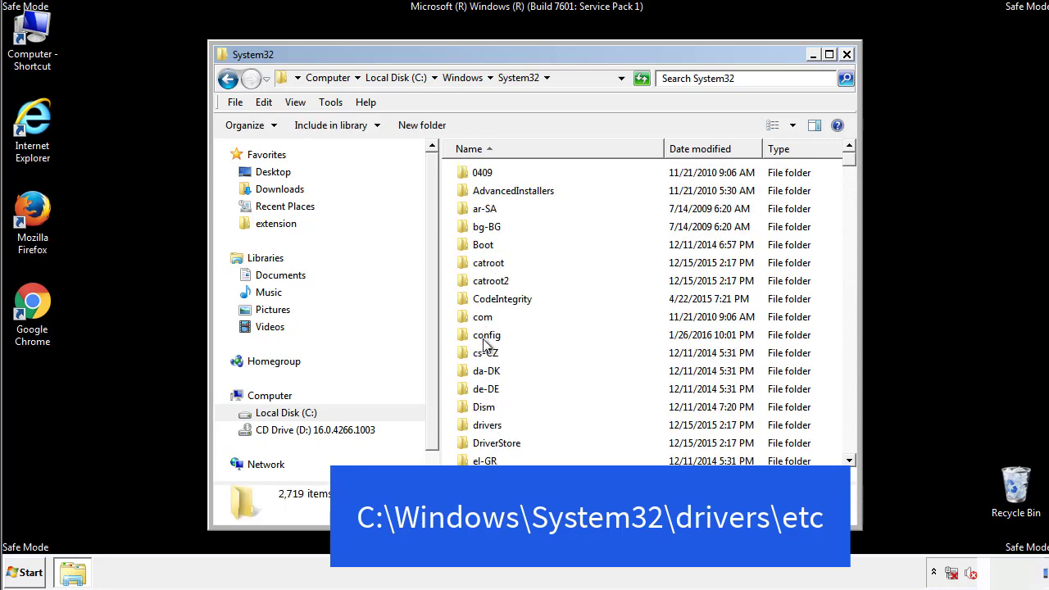
{"action": "left_click", "coordinate": [485, 427]}
{"action": "double_click", "coordinate": [486, 427]}
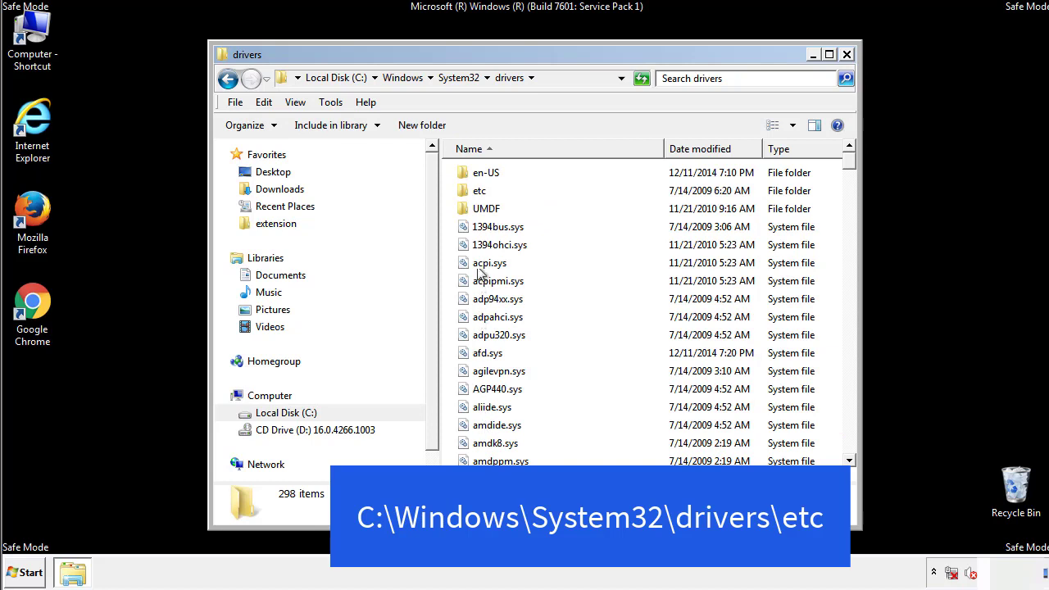
{"action": "double_click", "coordinate": [478, 191]}
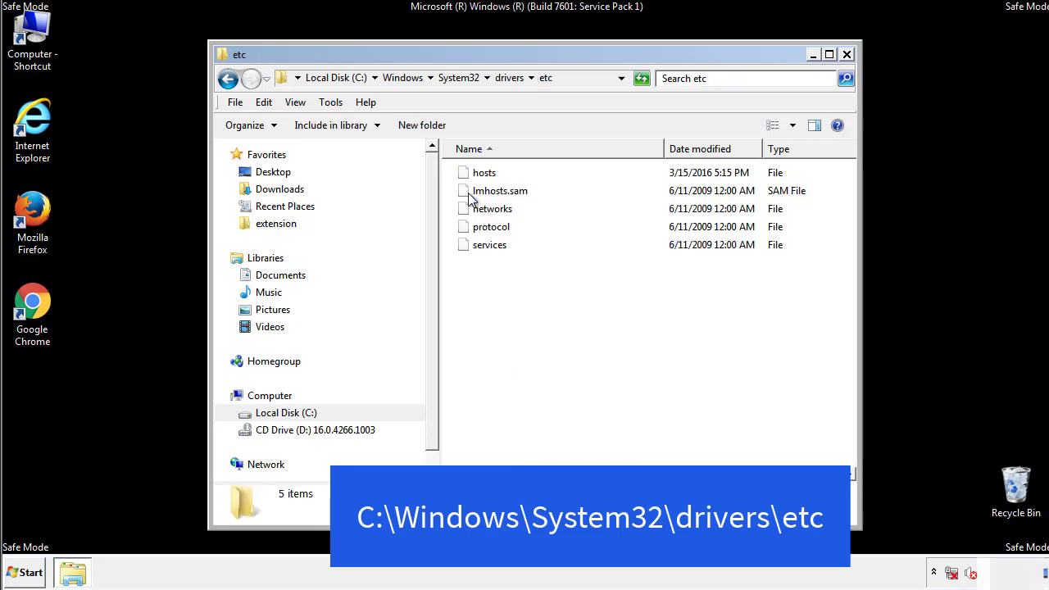
Step: Open the hosts file in Notepad and move its window so the whole text is in view
{"action": "double_click", "coordinate": [478, 177]}
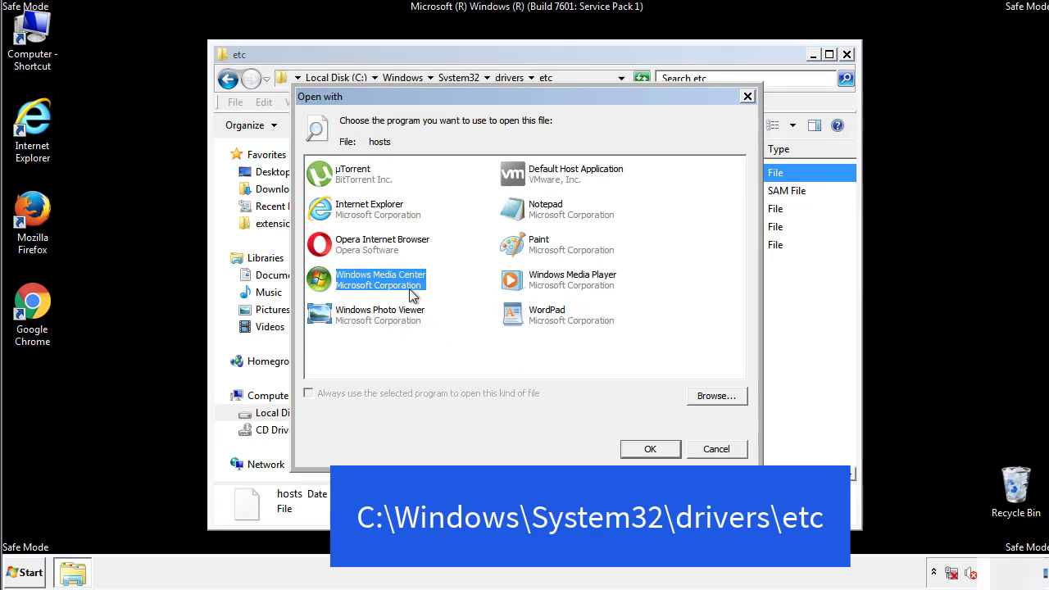
{"action": "left_click", "coordinate": [530, 211]}
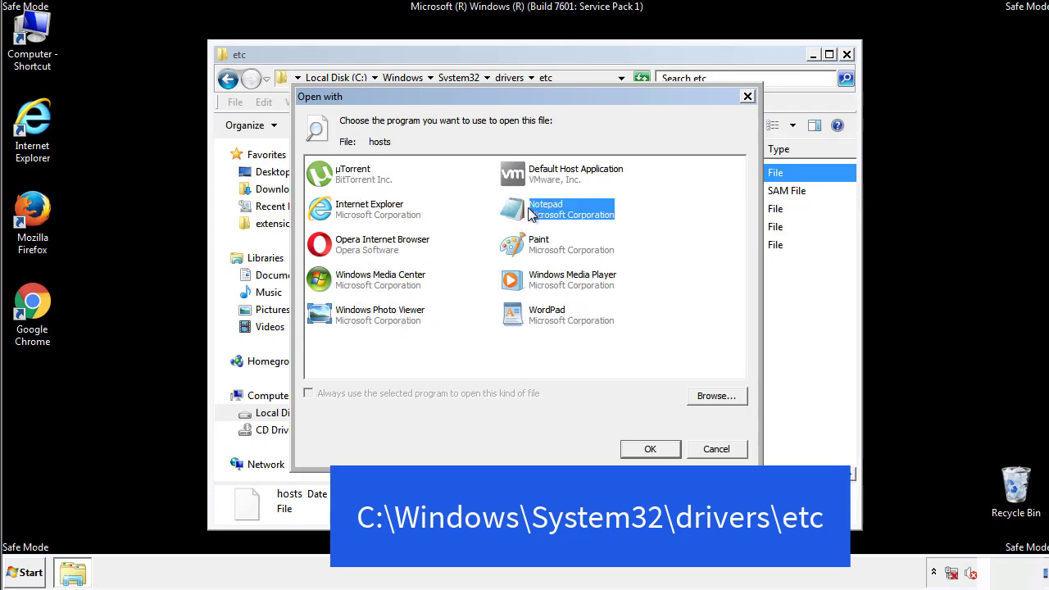
{"action": "left_click", "coordinate": [648, 448]}
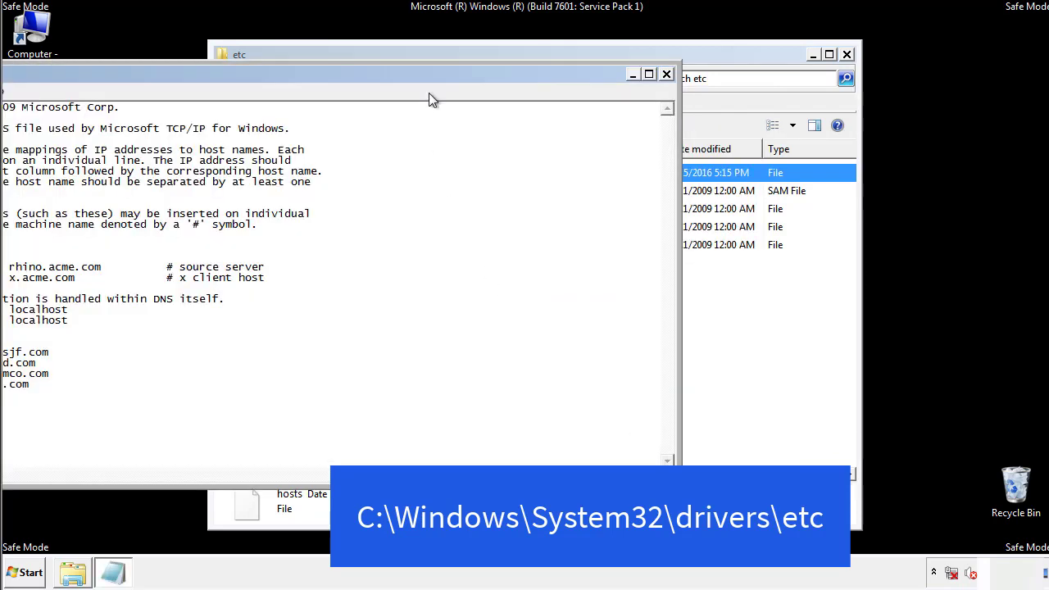
{"action": "left_click_drag", "start_coordinate": [432, 80], "coordinate": [666, 89]}
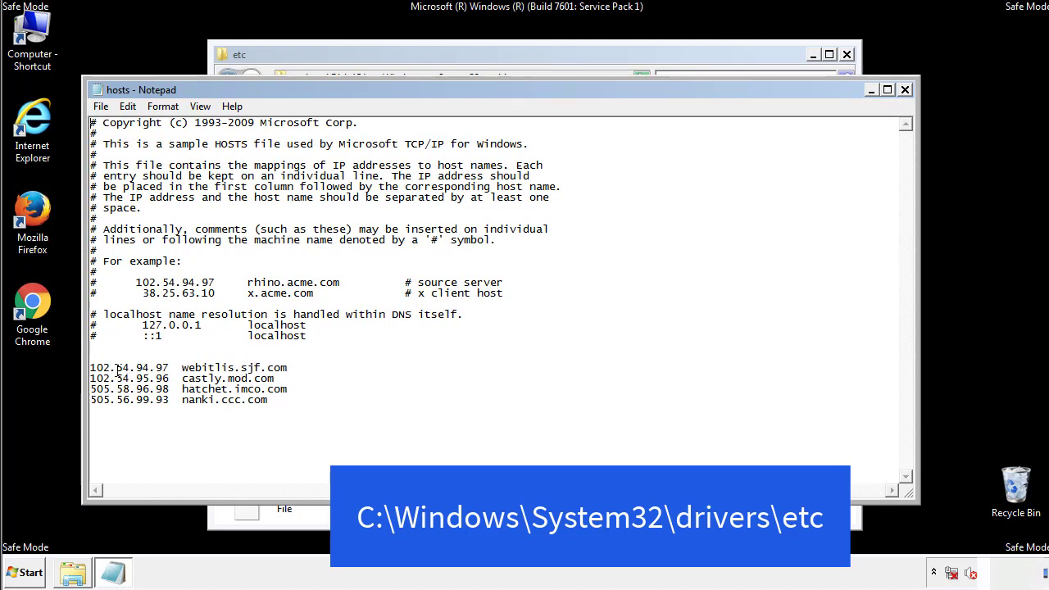
Step: Delete the four host entries below the localhost comments, save the hosts file, and close the etc folder
{"action": "left_click_drag", "start_coordinate": [292, 400], "coordinate": [92, 358]}
{"action": "key", "text": "Delete"}
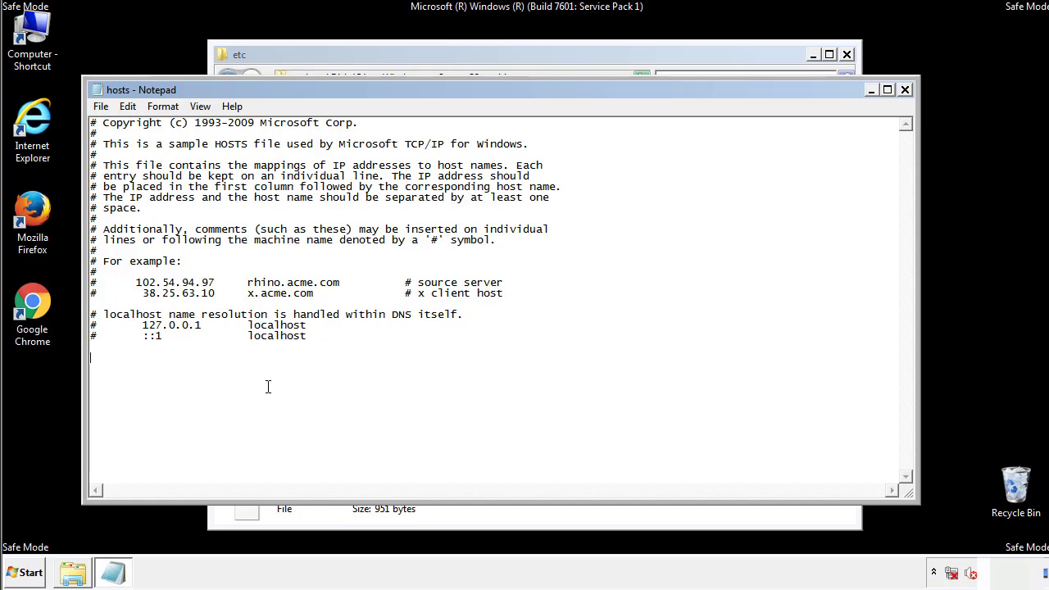
{"action": "left_click", "coordinate": [905, 90]}
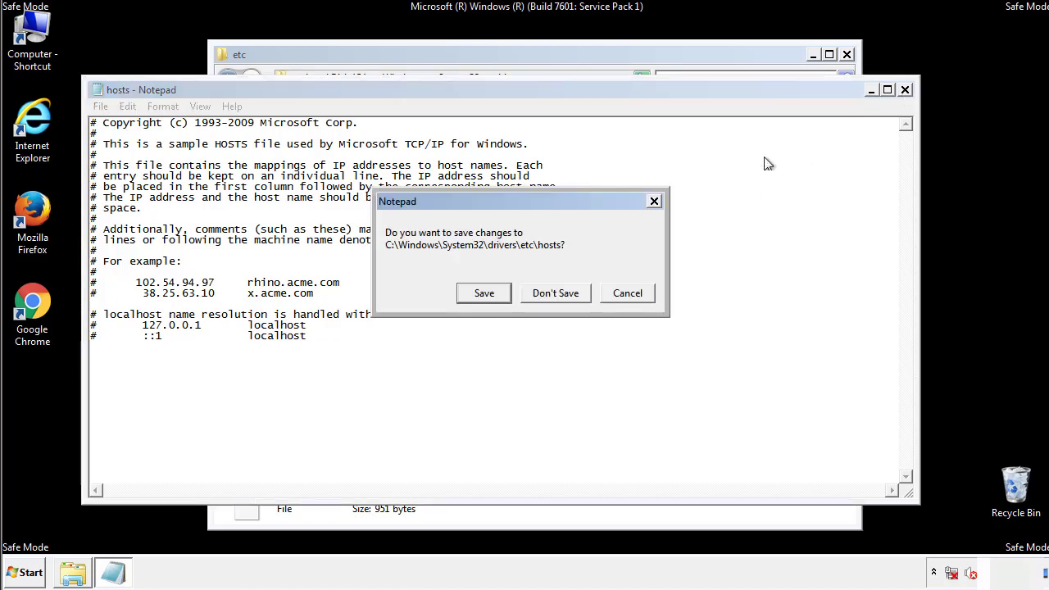
{"action": "left_click", "coordinate": [483, 293]}
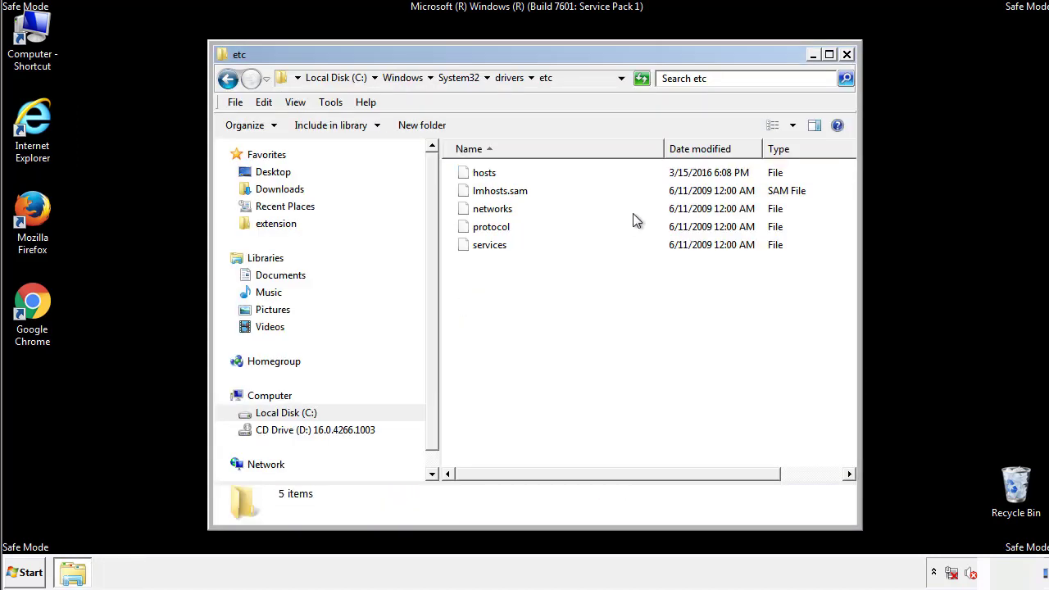
{"action": "left_click", "coordinate": [845, 54]}
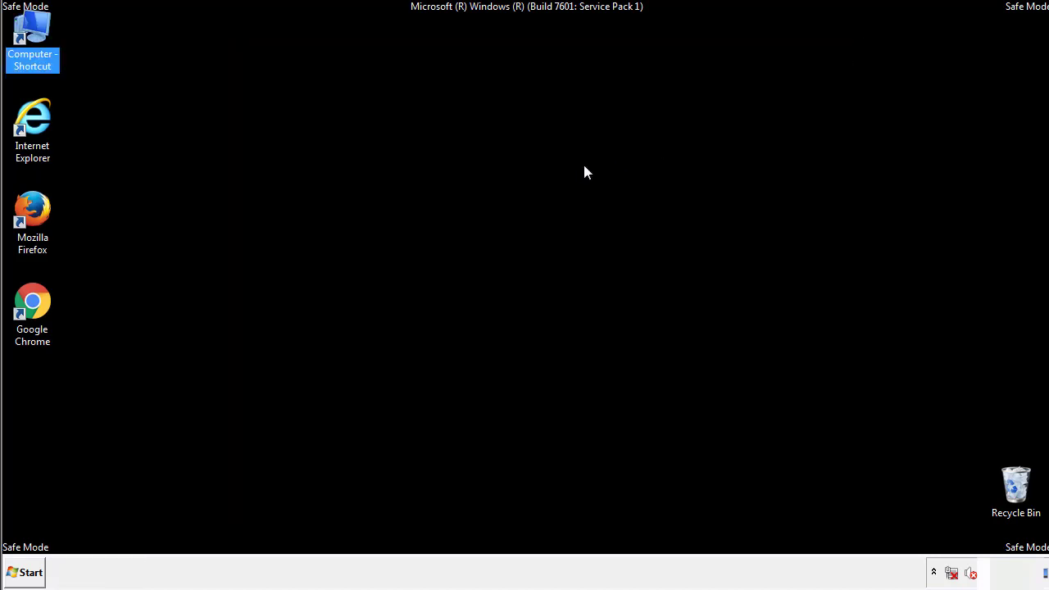
Step: Open the current user's Startup programs folder in a file window
{"action": "left_click", "coordinate": [29, 568]}
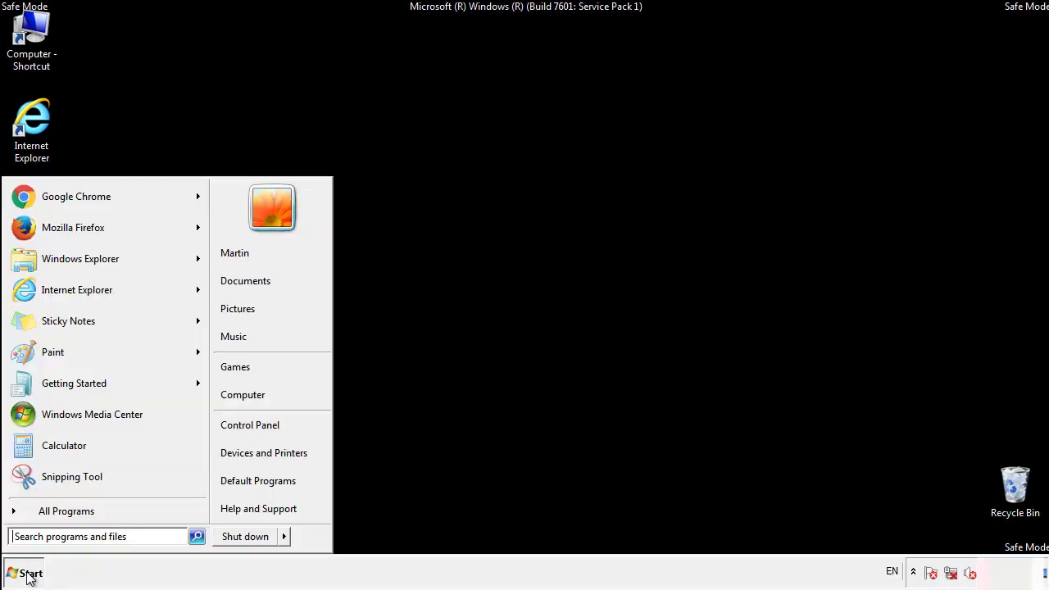
{"action": "left_click", "coordinate": [47, 516]}
{"action": "right_click", "coordinate": [43, 455]}
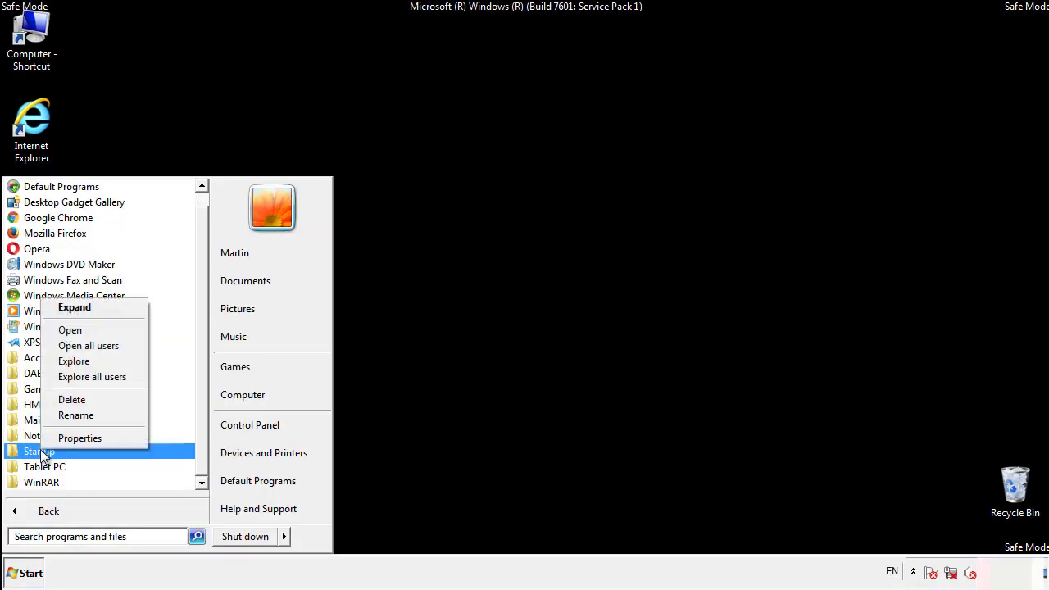
{"action": "left_click", "coordinate": [80, 330]}
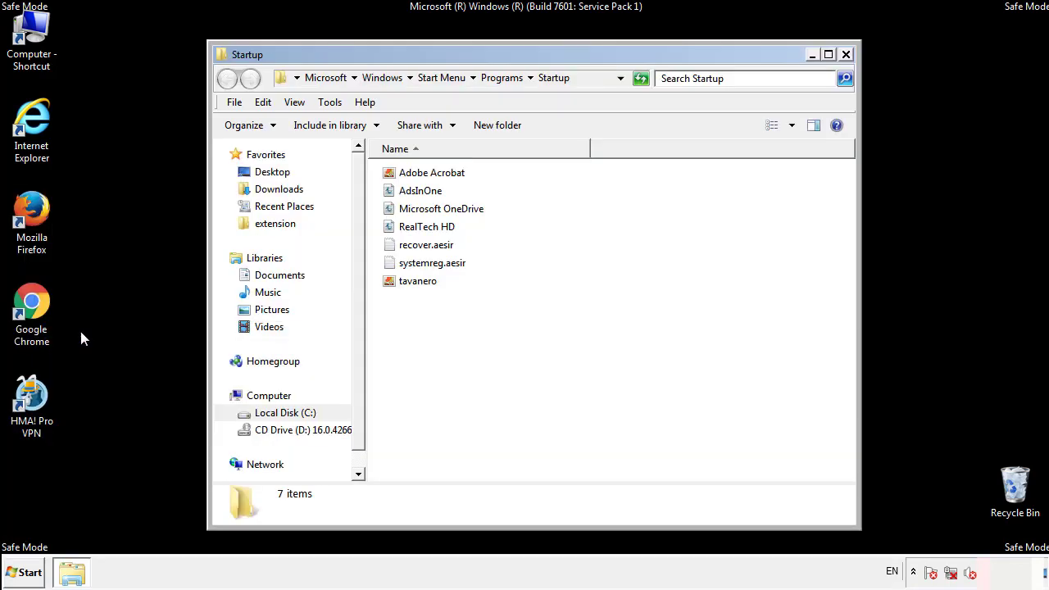
Step: Delete AdsInOne, recover.aesir, systemreg.aesir and tavanero from the Startup folder and close the folder
{"action": "left_click", "coordinate": [427, 195]}
{"action": "left_click", "coordinate": [431, 245], "text": "ctrl"}
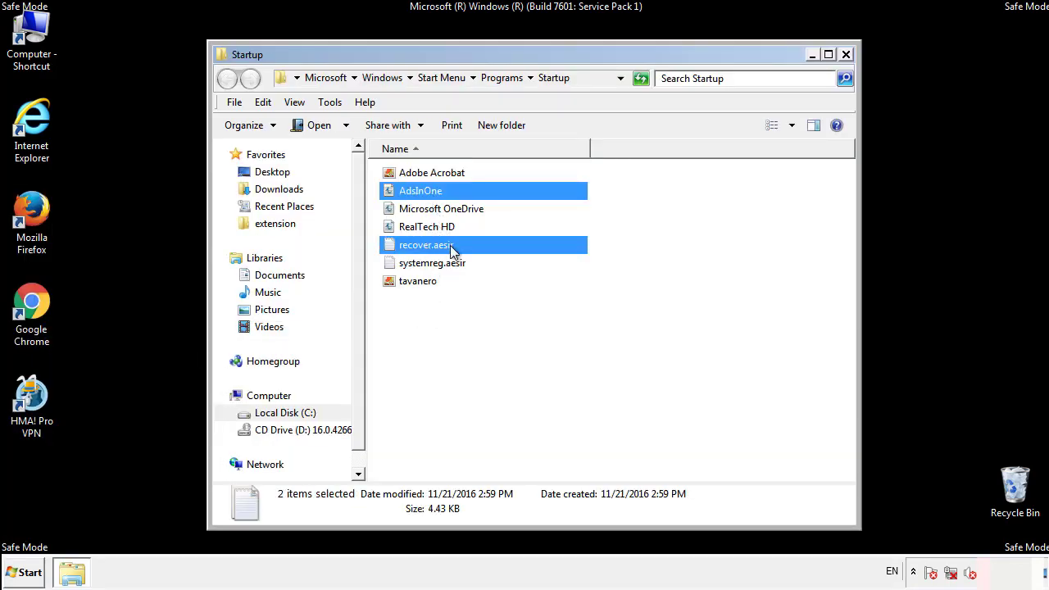
{"action": "left_click", "coordinate": [427, 264], "text": "ctrl"}
{"action": "left_click", "coordinate": [419, 281], "text": "ctrl"}
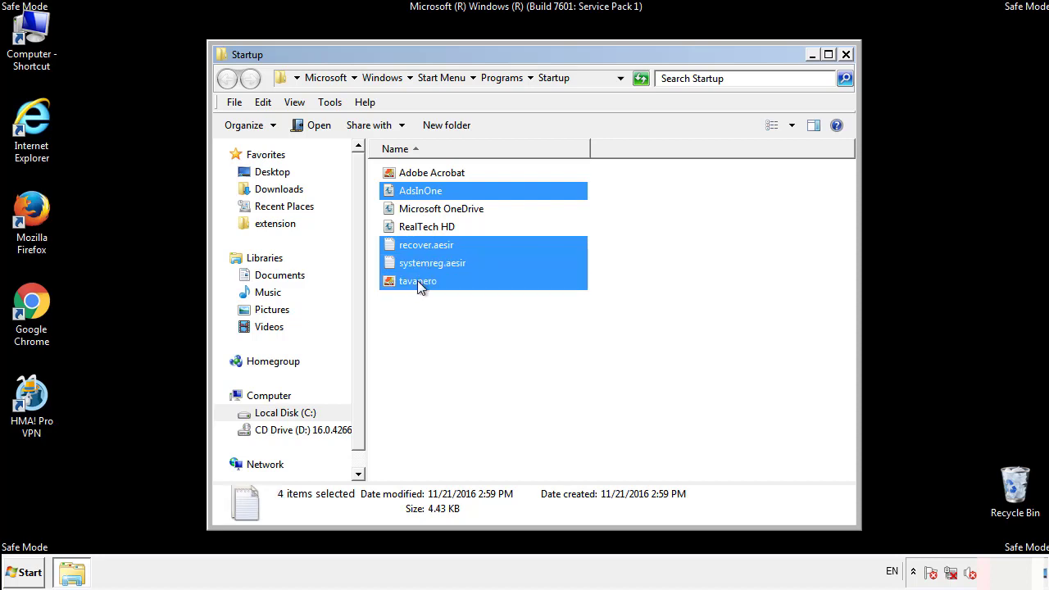
{"action": "right_click", "coordinate": [415, 282]}
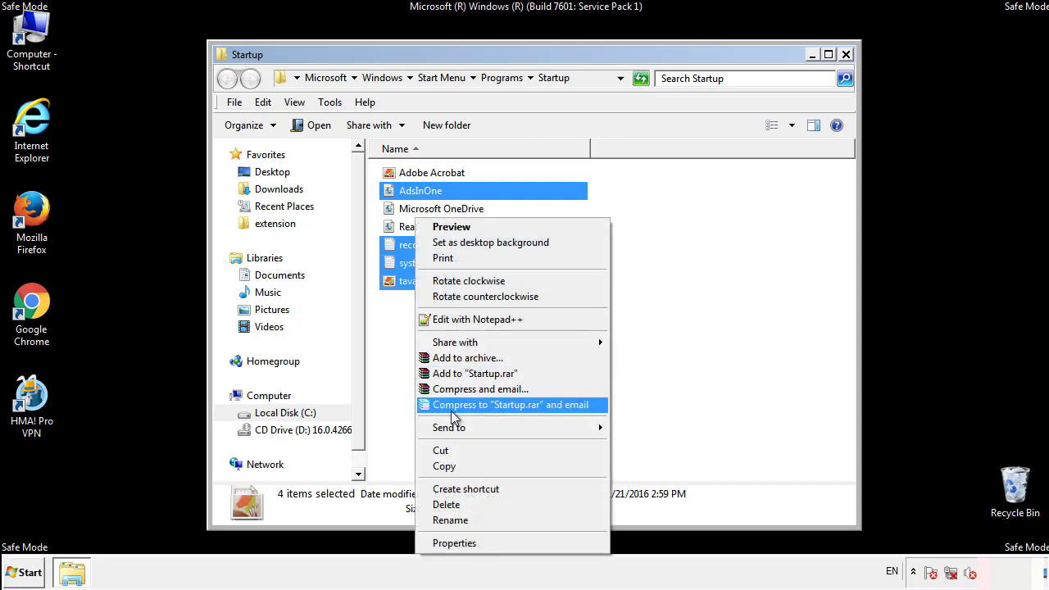
{"action": "left_click", "coordinate": [444, 504]}
{"action": "left_click", "coordinate": [578, 302]}
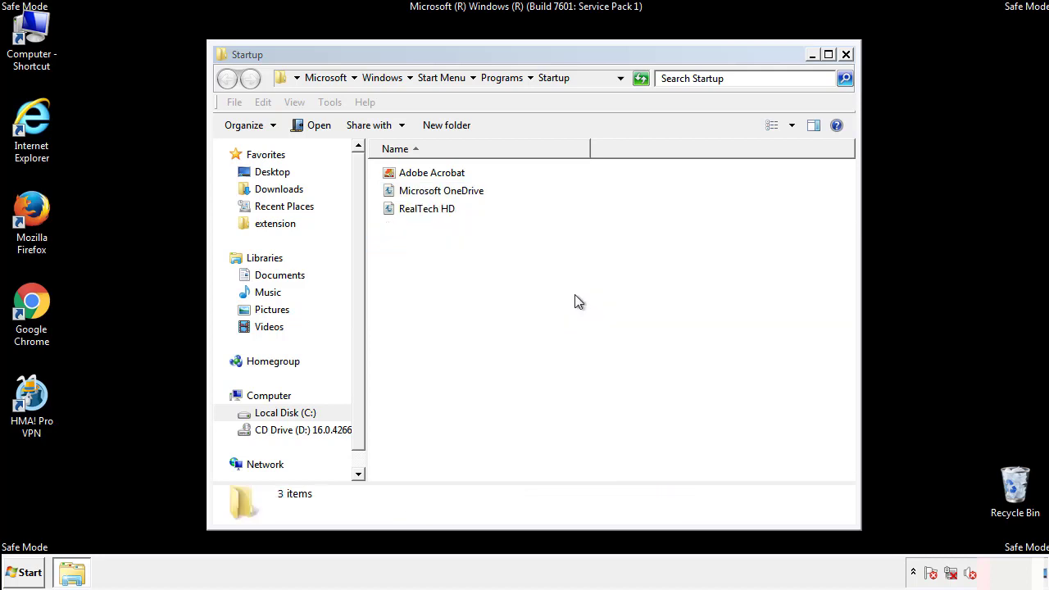
{"action": "left_click", "coordinate": [846, 55]}
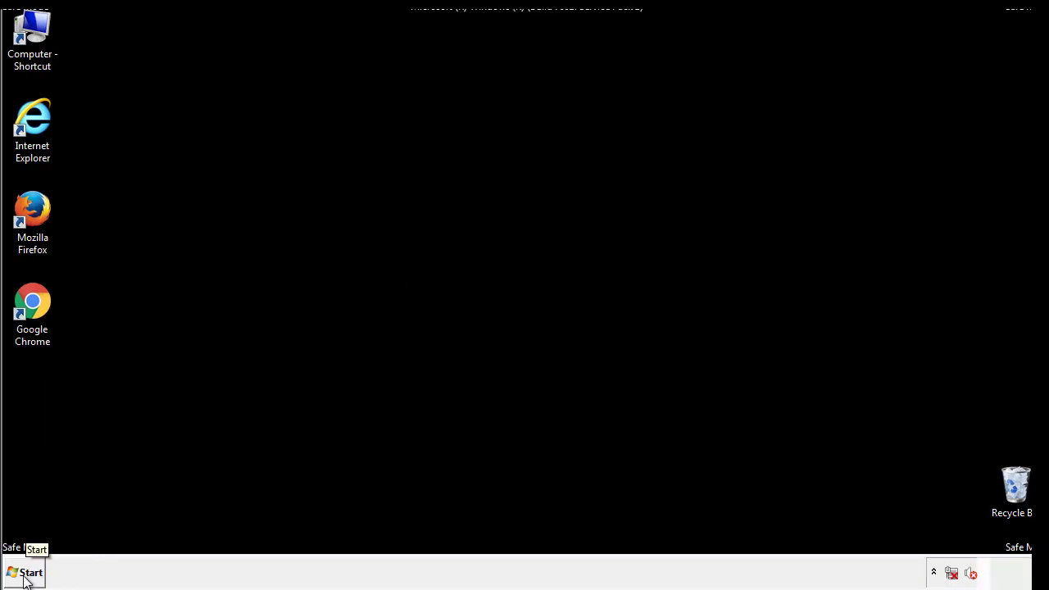
Step: Search for regedit from the desktop and launch the Registry Editor
{"action": "left_click", "coordinate": [25, 573]}
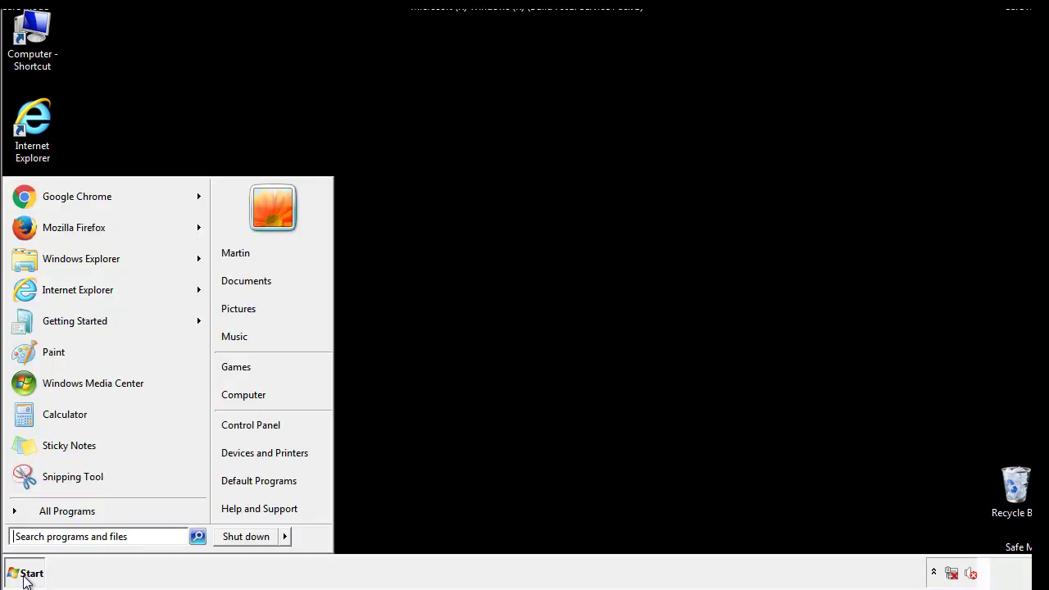
{"action": "left_click", "coordinate": [75, 539]}
{"action": "type", "text": "regedit"}
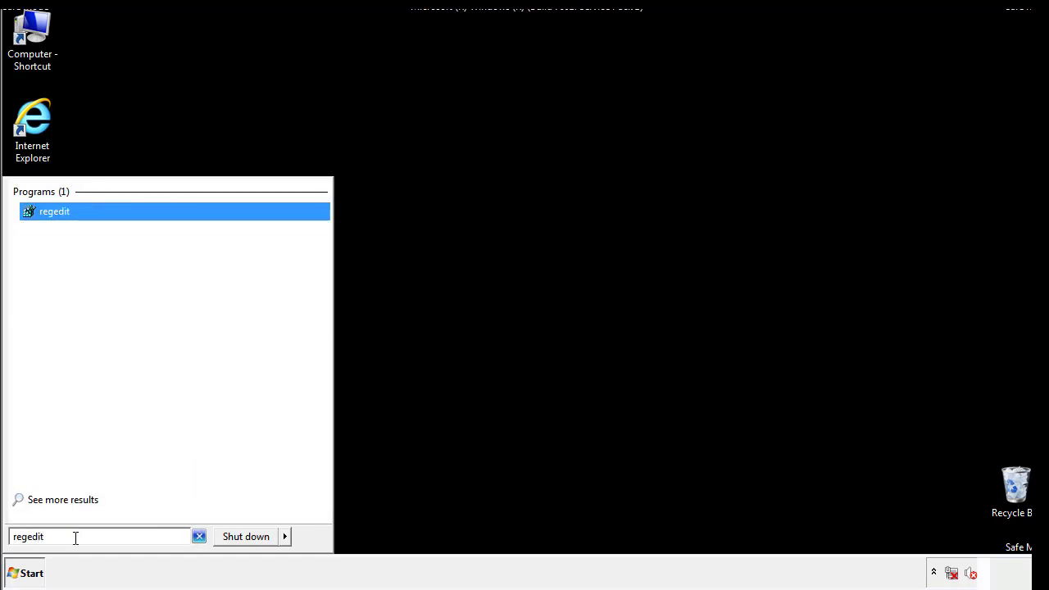
{"action": "key", "text": "Return"}
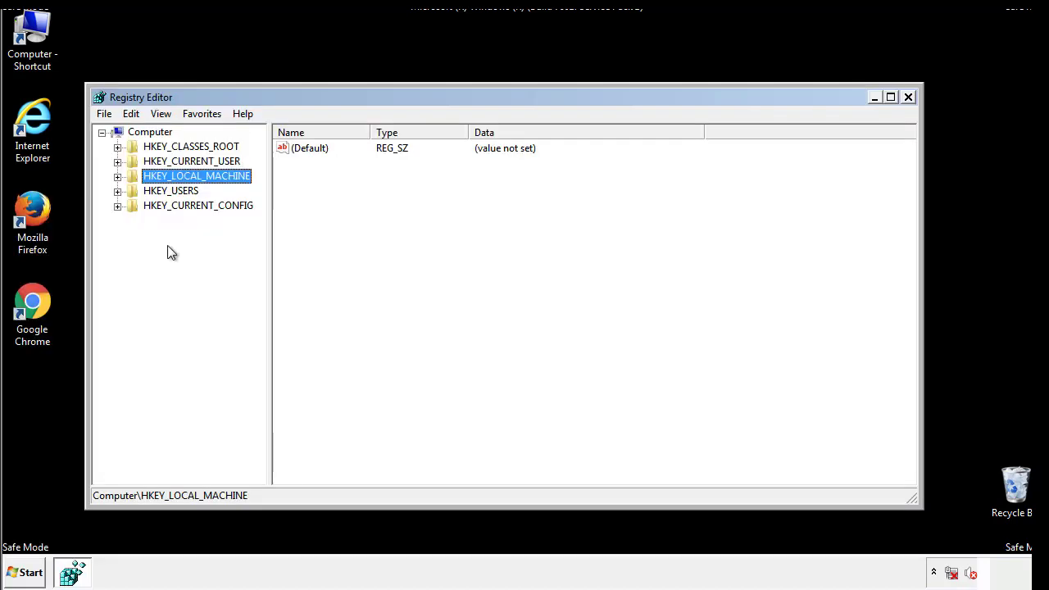
Step: Open the registry key HKEY_LOCAL_MACHINE\SOFTWARE\Microsoft\Windows\CurrentVersion\Run
{"action": "left_click", "coordinate": [117, 176]}
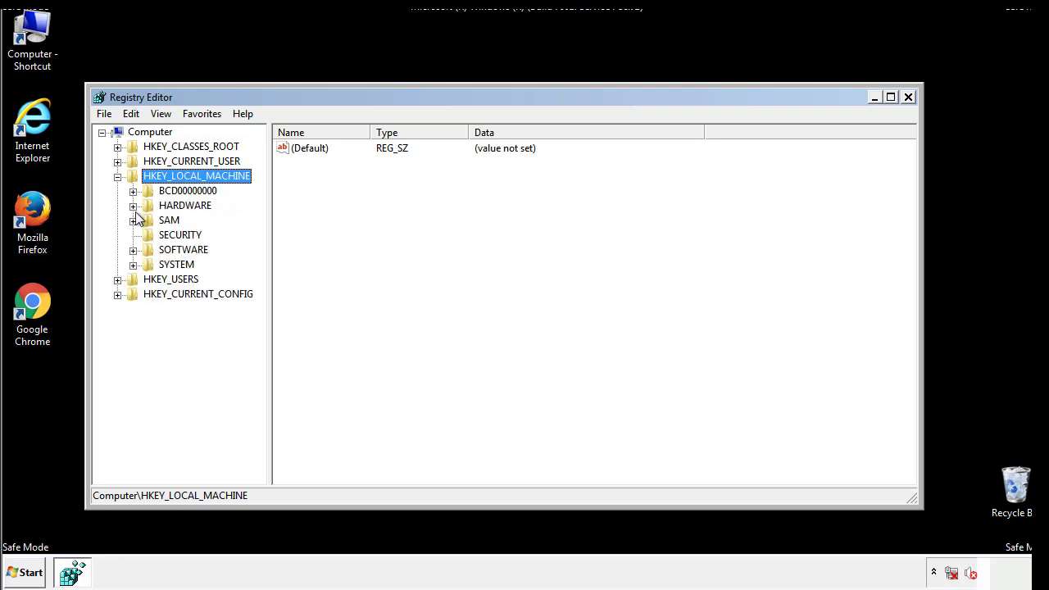
{"action": "left_click", "coordinate": [132, 250]}
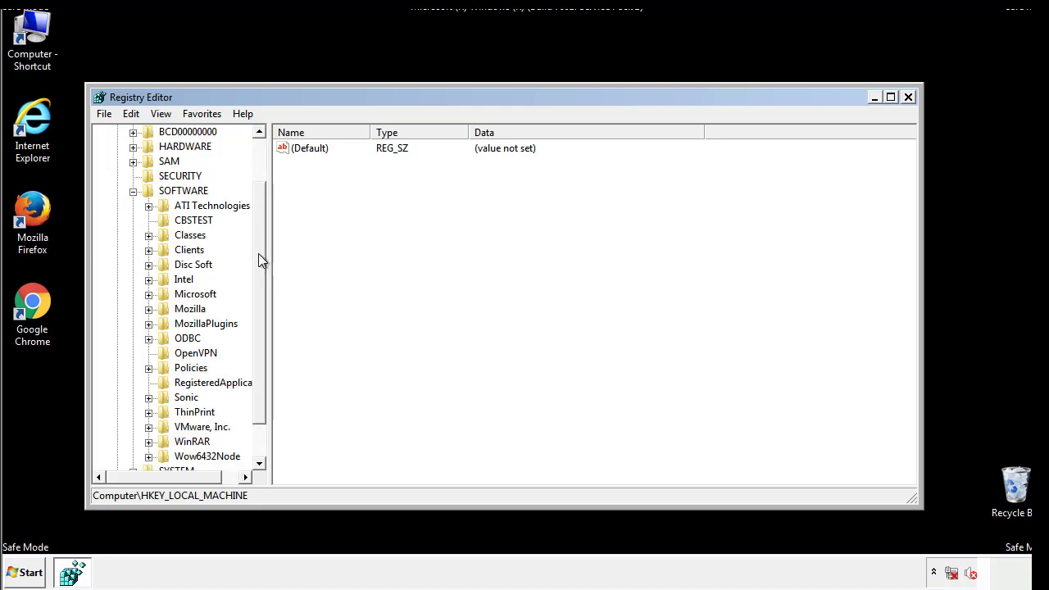
{"action": "left_click_drag", "start_coordinate": [258, 241], "coordinate": [260, 271]}
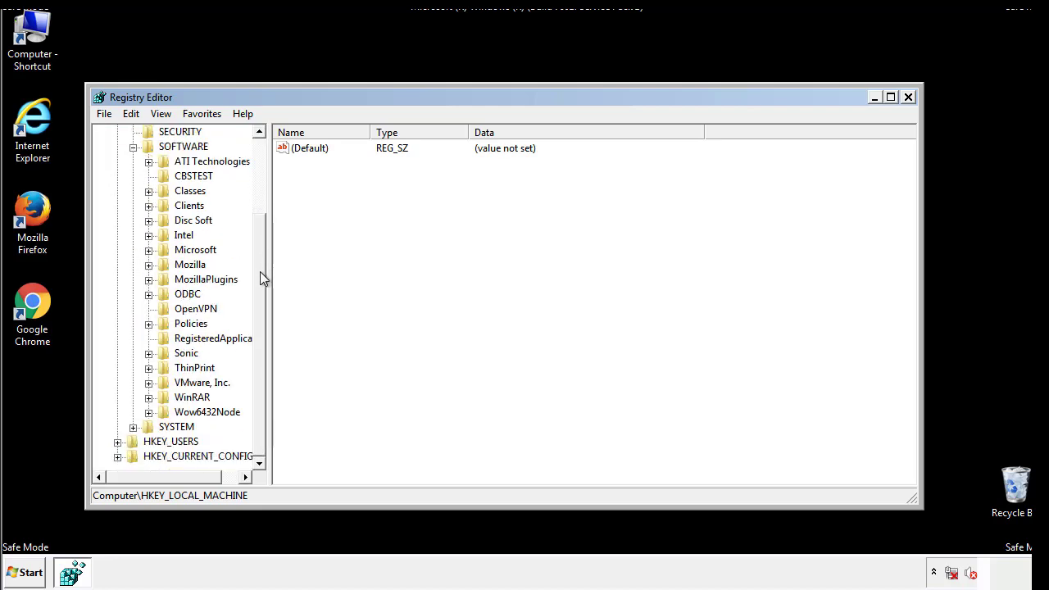
{"action": "left_click", "coordinate": [147, 251]}
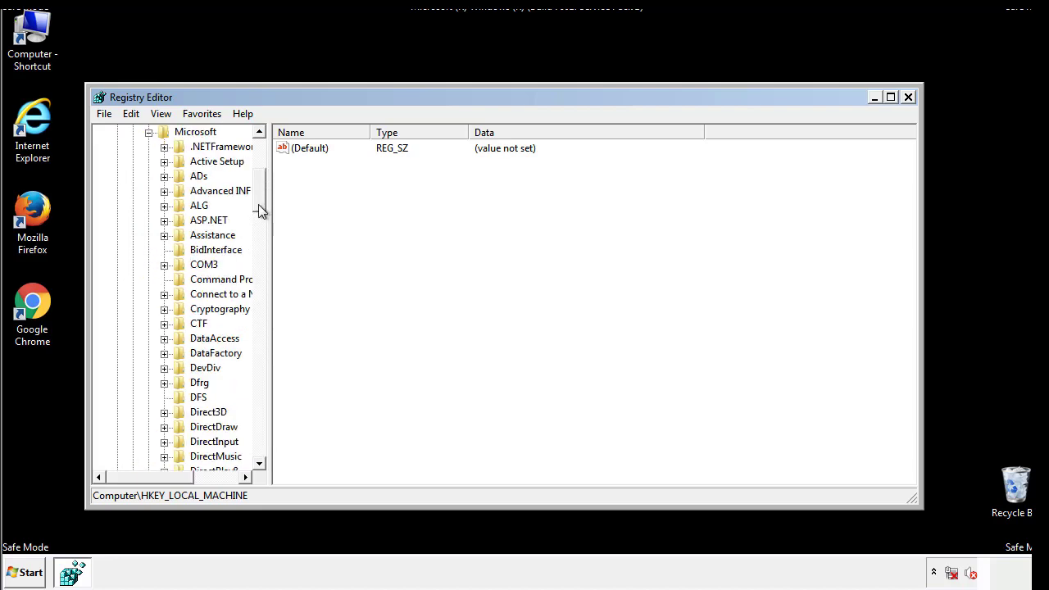
{"action": "left_click_drag", "start_coordinate": [259, 205], "coordinate": [259, 418]}
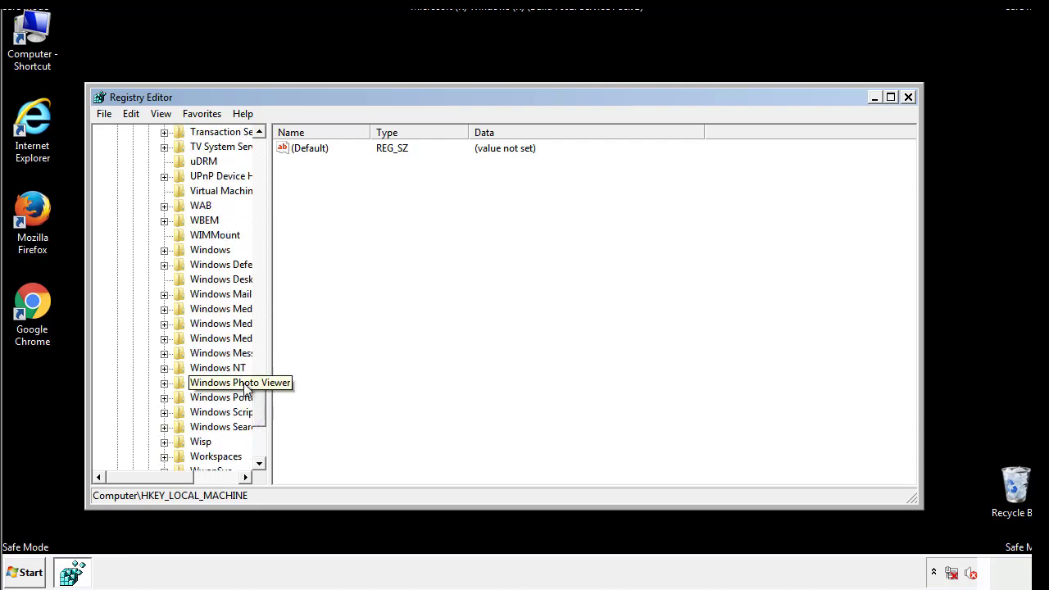
{"action": "left_click", "coordinate": [165, 250]}
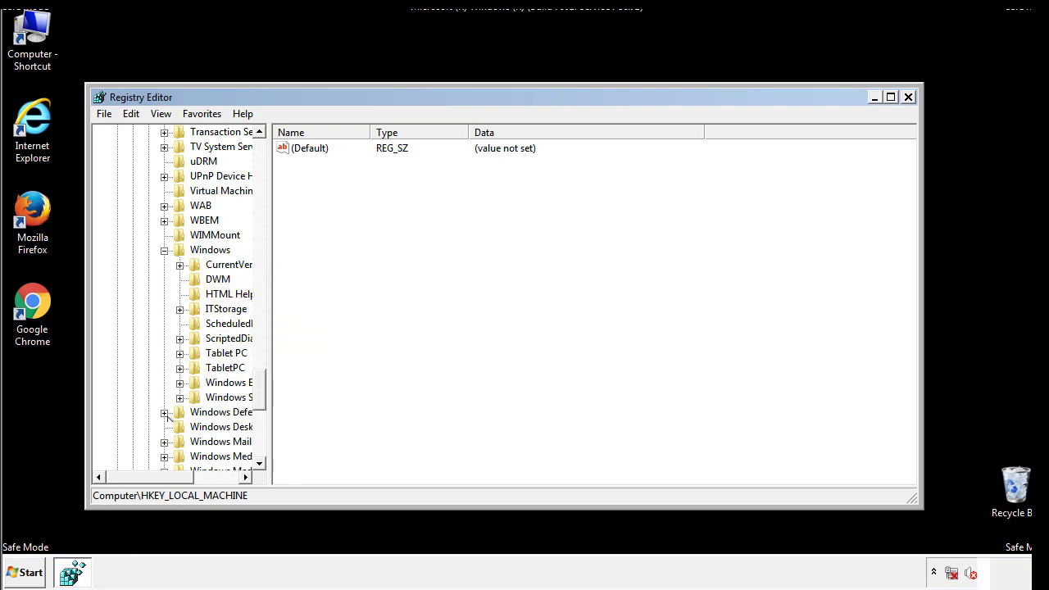
{"action": "left_click_drag", "start_coordinate": [143, 477], "coordinate": [168, 481]}
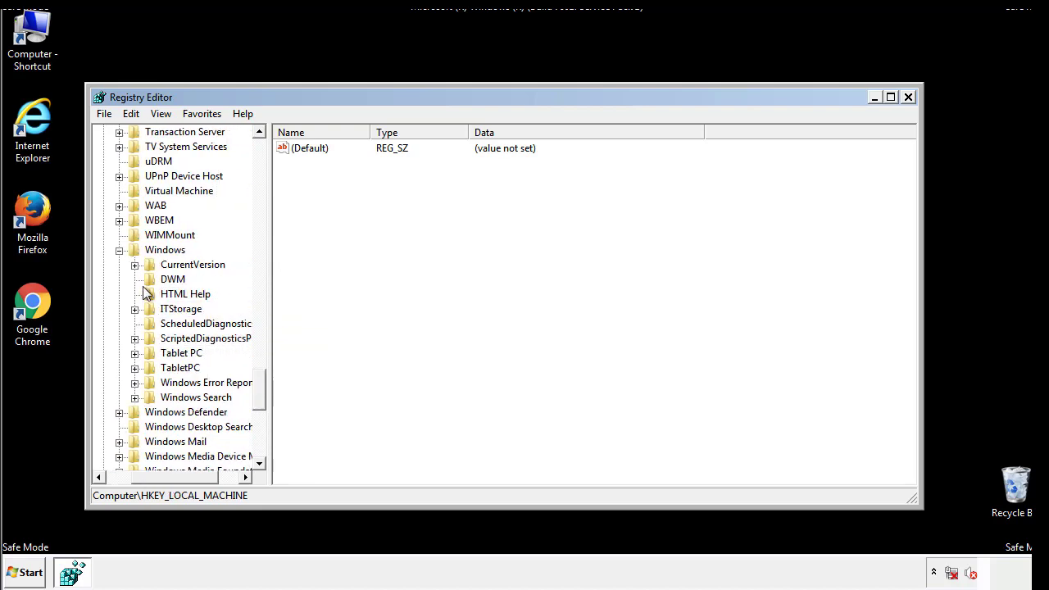
{"action": "left_click", "coordinate": [135, 265]}
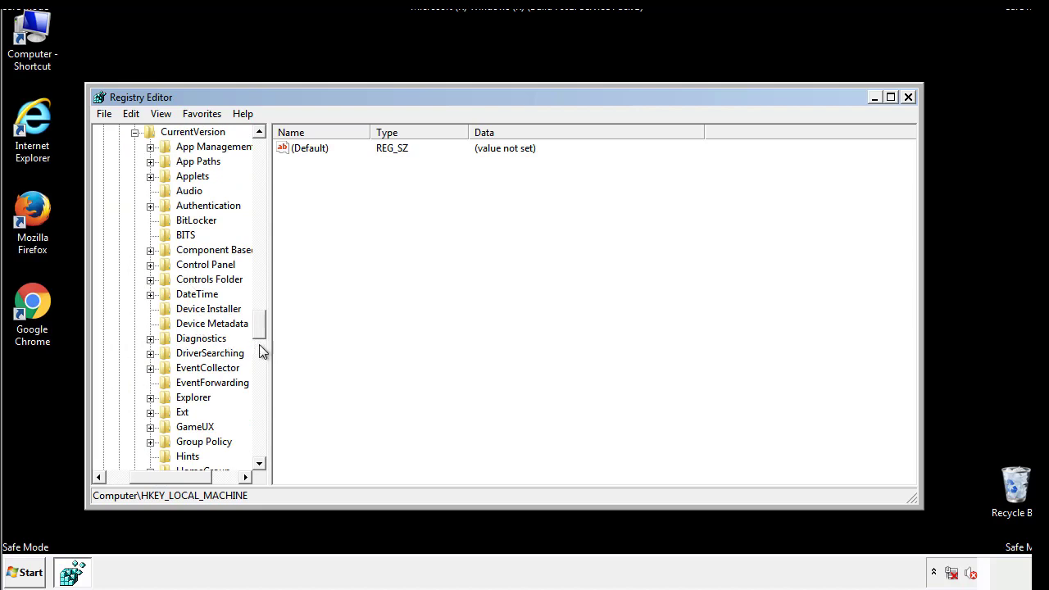
{"action": "left_click_drag", "start_coordinate": [262, 327], "coordinate": [260, 376]}
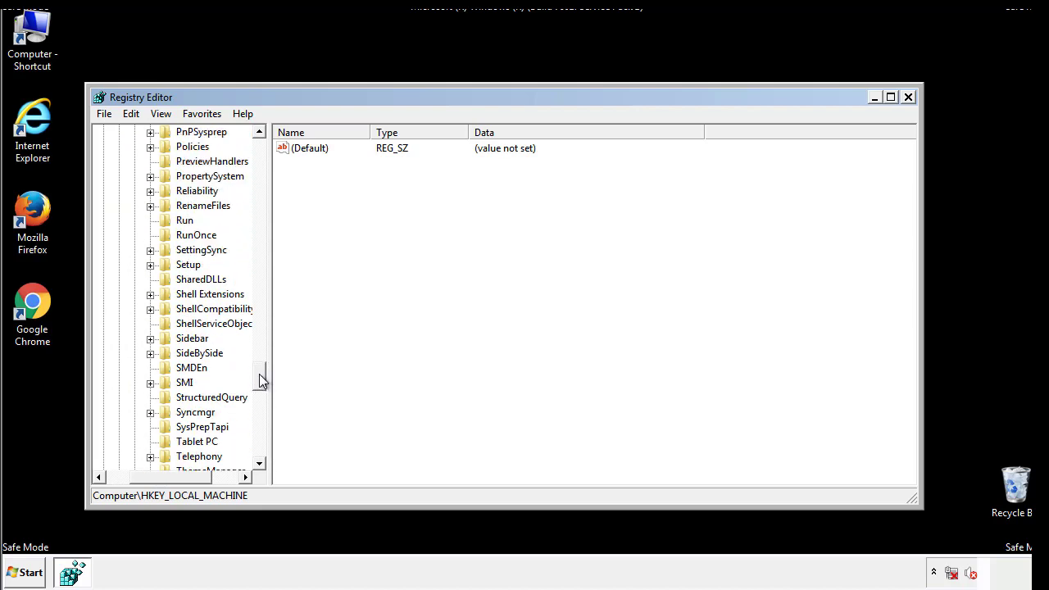
{"action": "left_click", "coordinate": [182, 221]}
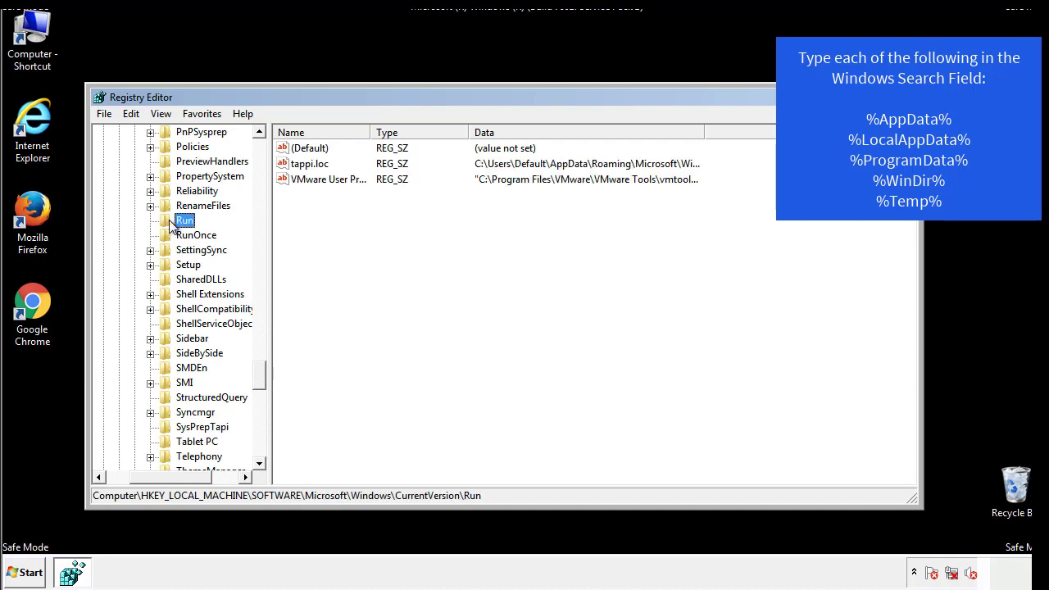
Step: Delete the suspicious tappi.loc value from the local machine's Run key and confirm the permanent deletion
{"action": "left_click", "coordinate": [312, 166]}
{"action": "right_click", "coordinate": [311, 166]}
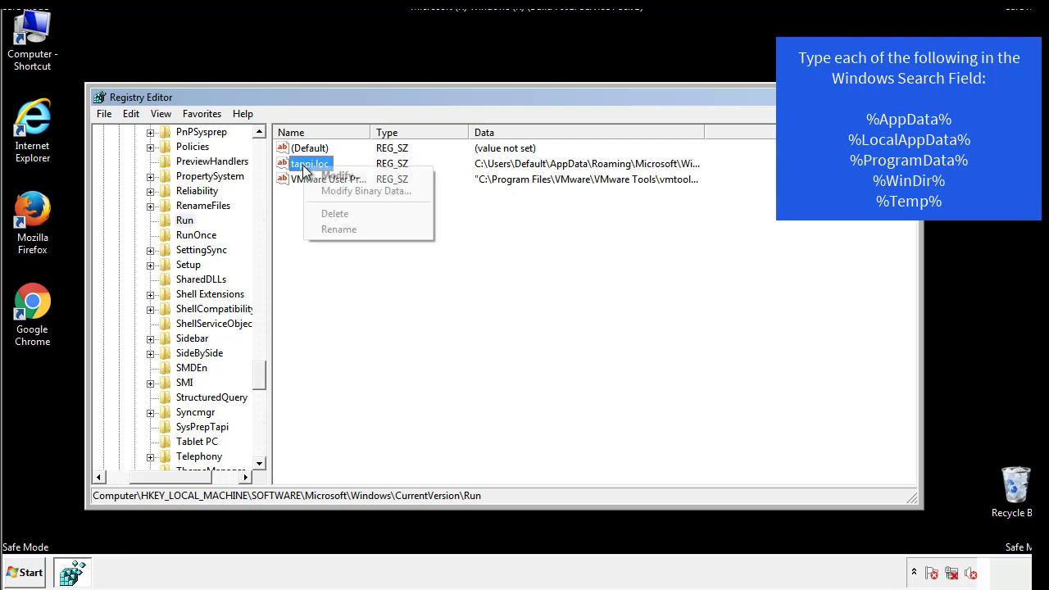
{"action": "left_click", "coordinate": [329, 212]}
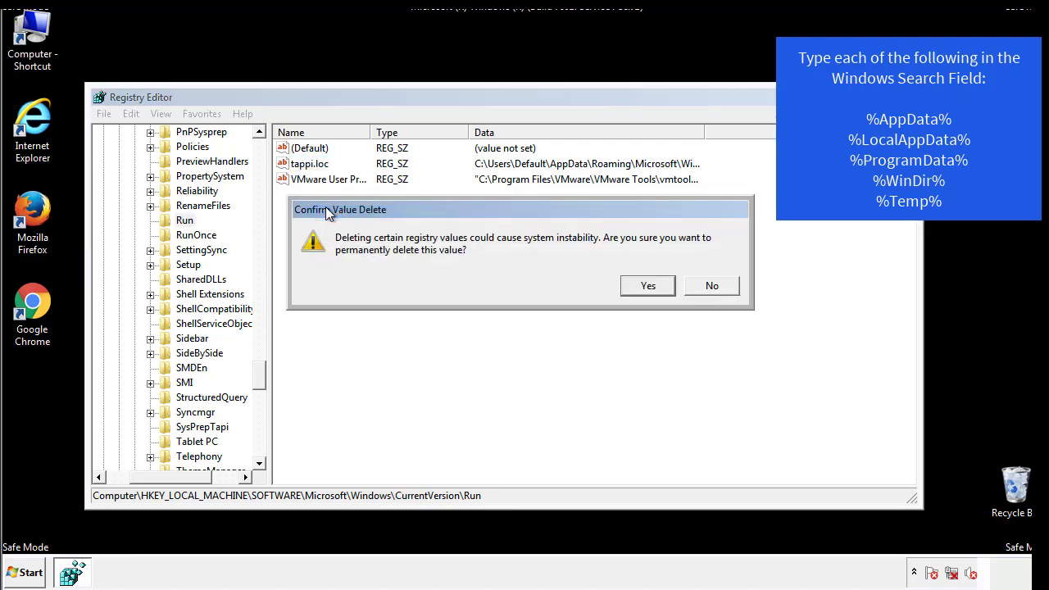
{"action": "left_click", "coordinate": [643, 285]}
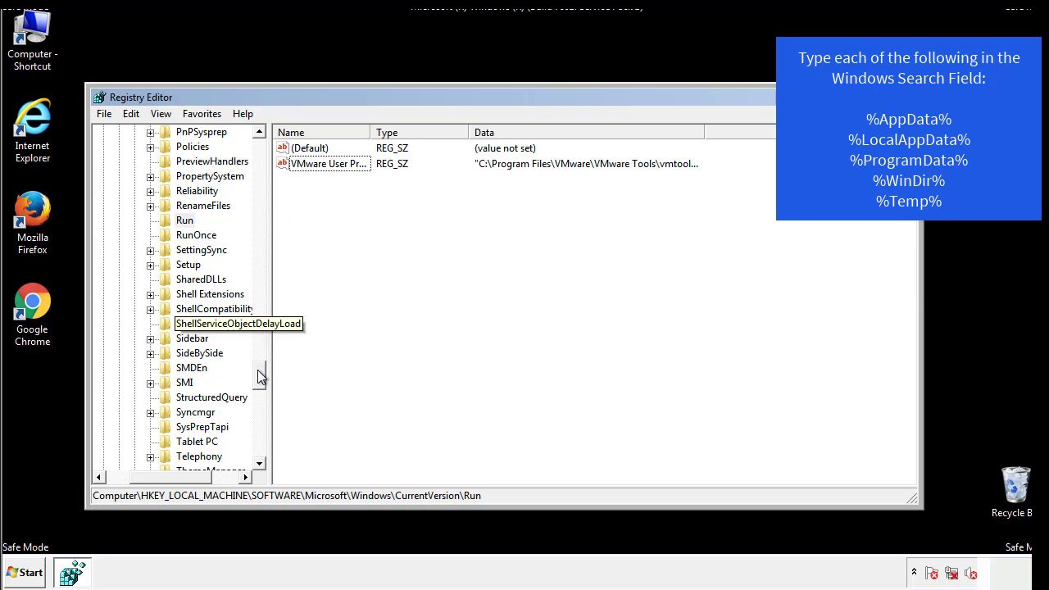
Step: Collapse the HKEY_LOCAL_MACHINE branch and expand HKEY_CURRENT_USER in the registry tree
{"action": "left_click_drag", "start_coordinate": [259, 374], "coordinate": [258, 454]}
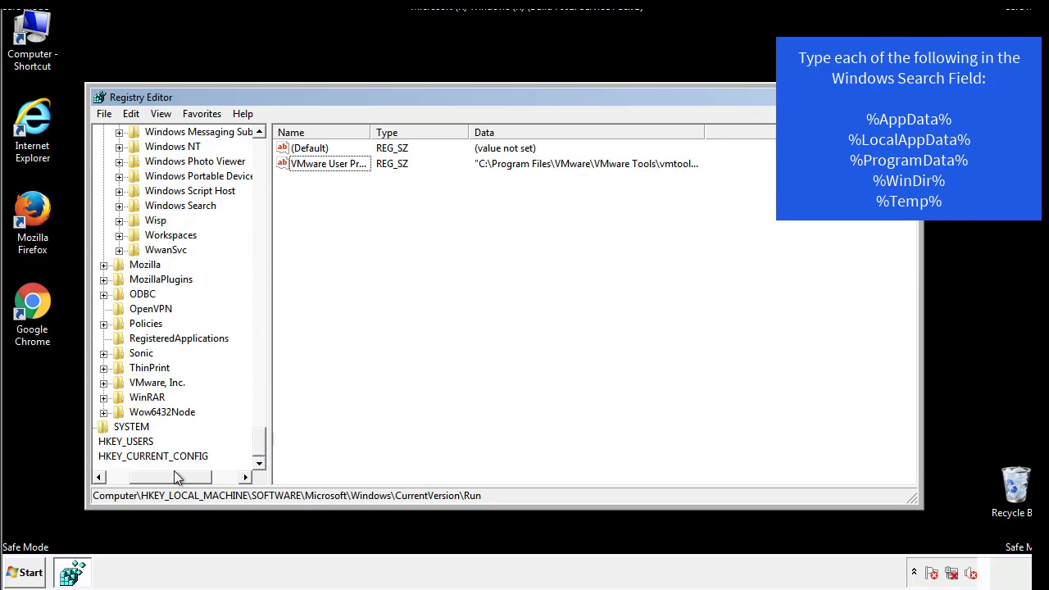
{"action": "left_click_drag", "start_coordinate": [174, 474], "coordinate": [142, 482]}
{"action": "left_click_drag", "start_coordinate": [260, 442], "coordinate": [271, 156]}
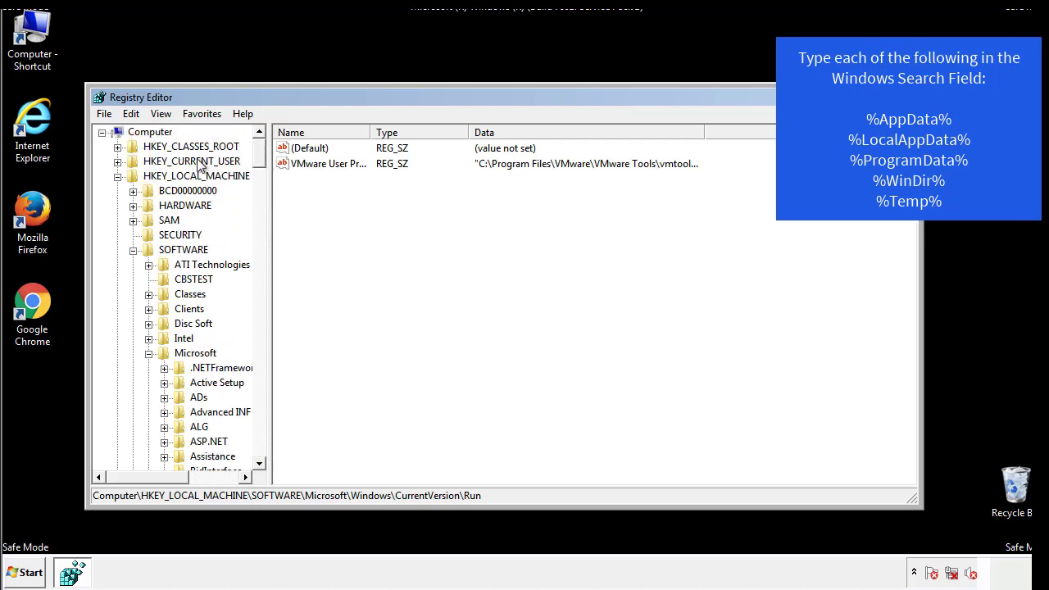
{"action": "left_click", "coordinate": [117, 176]}
{"action": "left_click", "coordinate": [118, 162]}
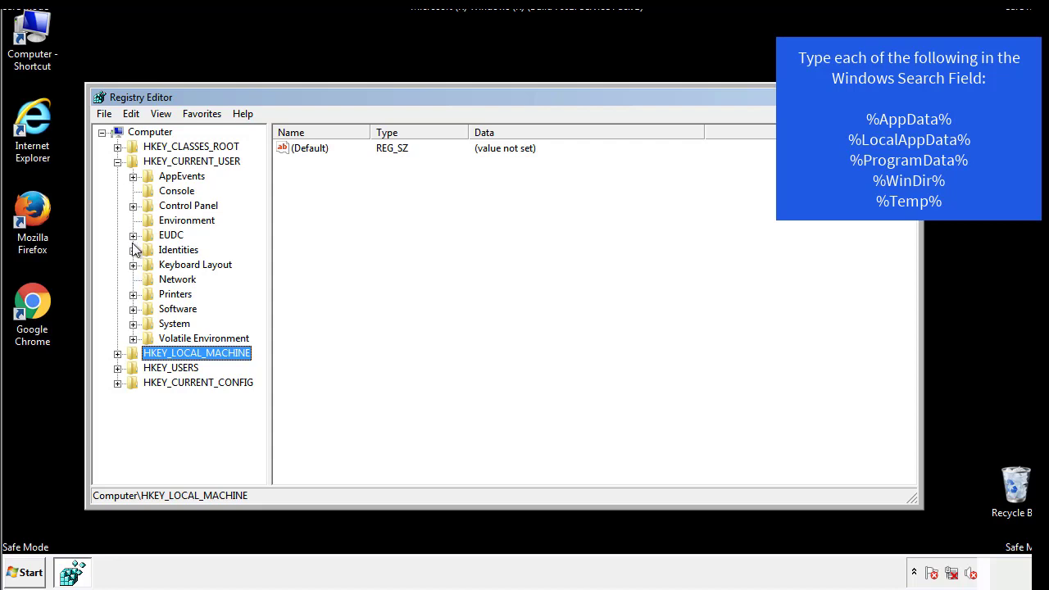
Step: Open Software\Microsoft\Windows\CurrentVersion\Run under HKEY_CURRENT_USER and check its values for suspicious startup entries
{"action": "left_click", "coordinate": [133, 309]}
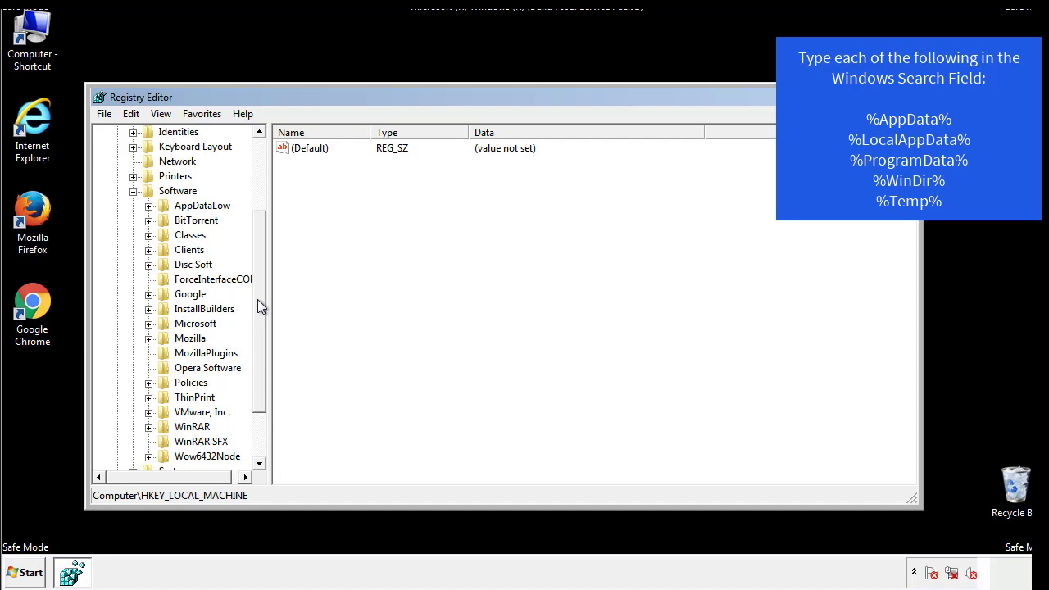
{"action": "left_click_drag", "start_coordinate": [257, 299], "coordinate": [258, 316]}
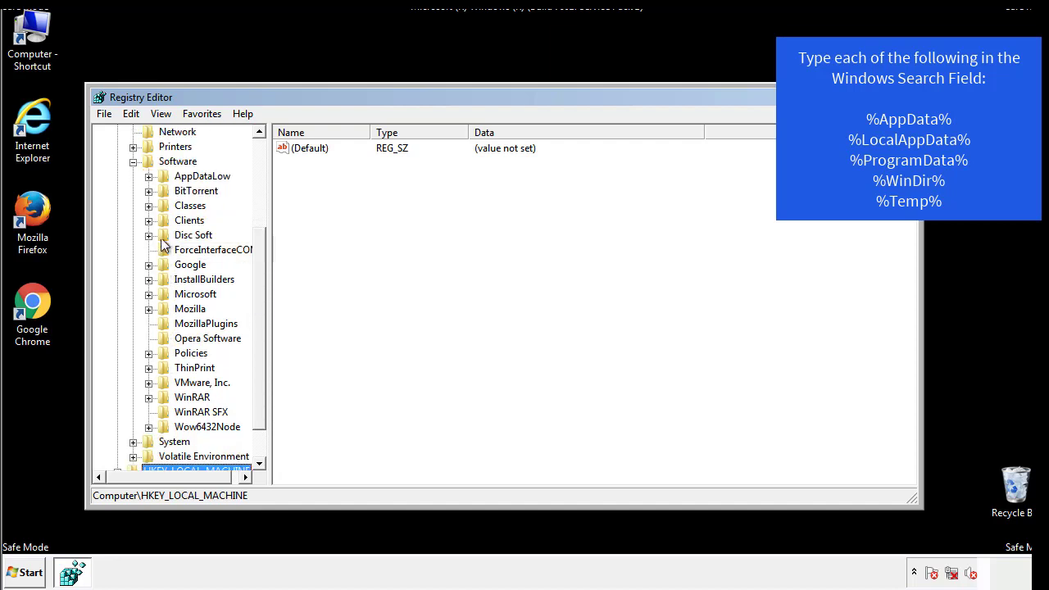
{"action": "left_click", "coordinate": [148, 294]}
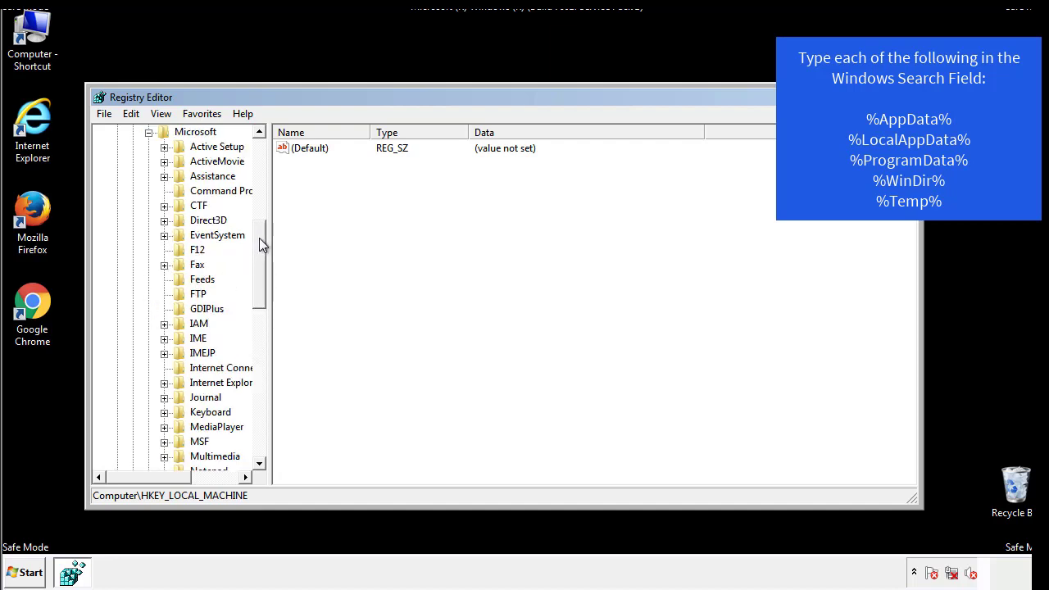
{"action": "left_click_drag", "start_coordinate": [259, 237], "coordinate": [258, 341]}
{"action": "left_click", "coordinate": [164, 280]}
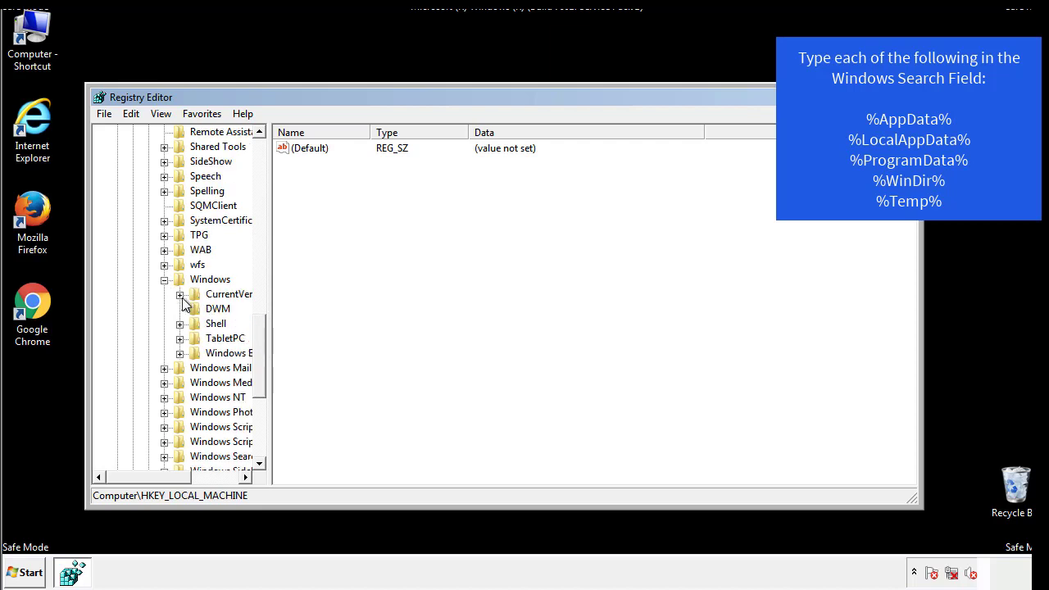
{"action": "left_click", "coordinate": [180, 294]}
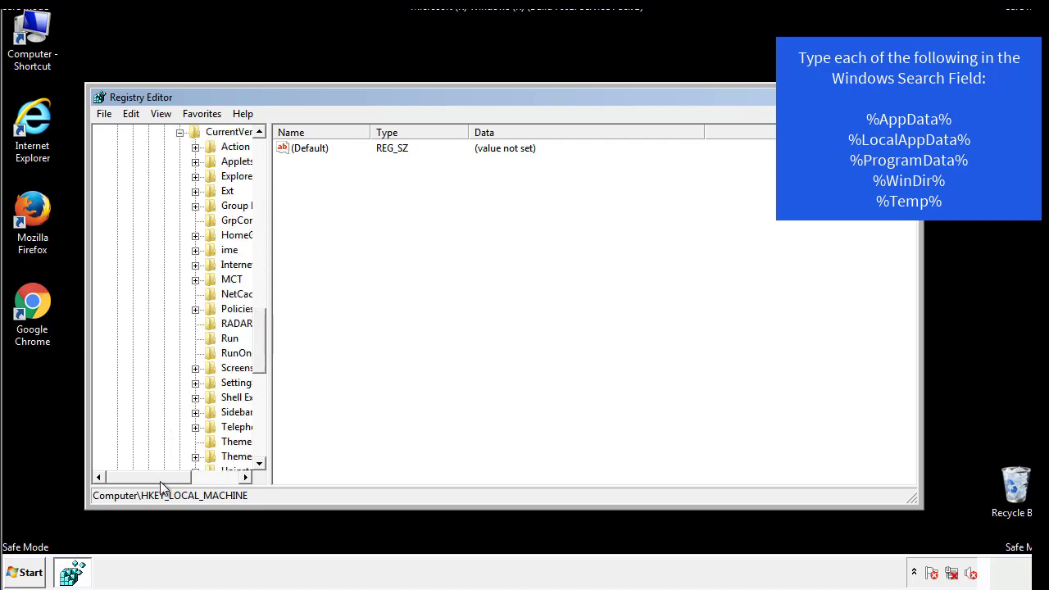
{"action": "left_click_drag", "start_coordinate": [159, 480], "coordinate": [186, 478]}
{"action": "left_click", "coordinate": [182, 338]}
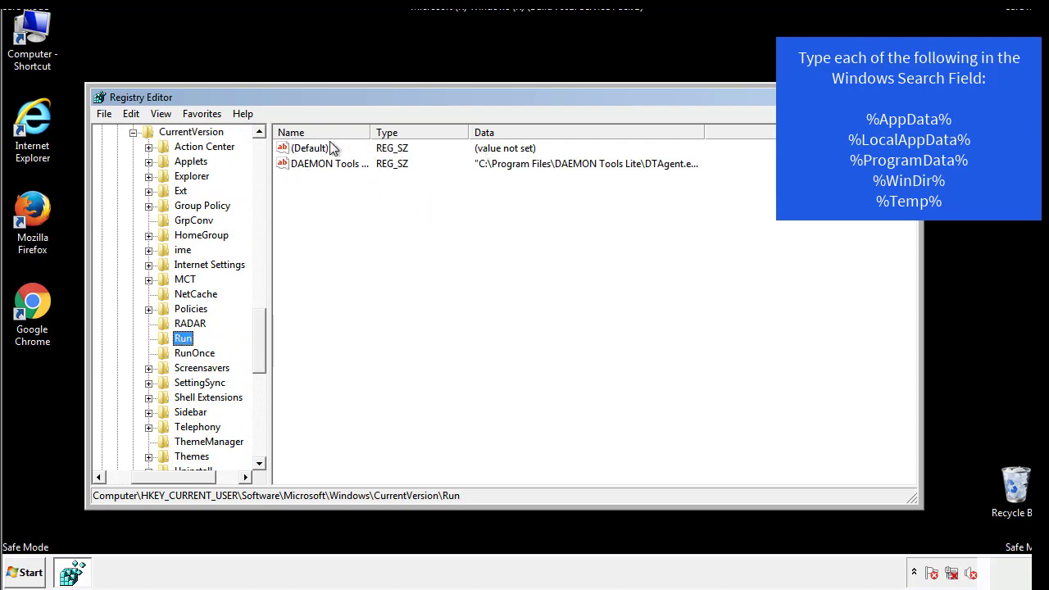
{"action": "left_click", "coordinate": [390, 190]}
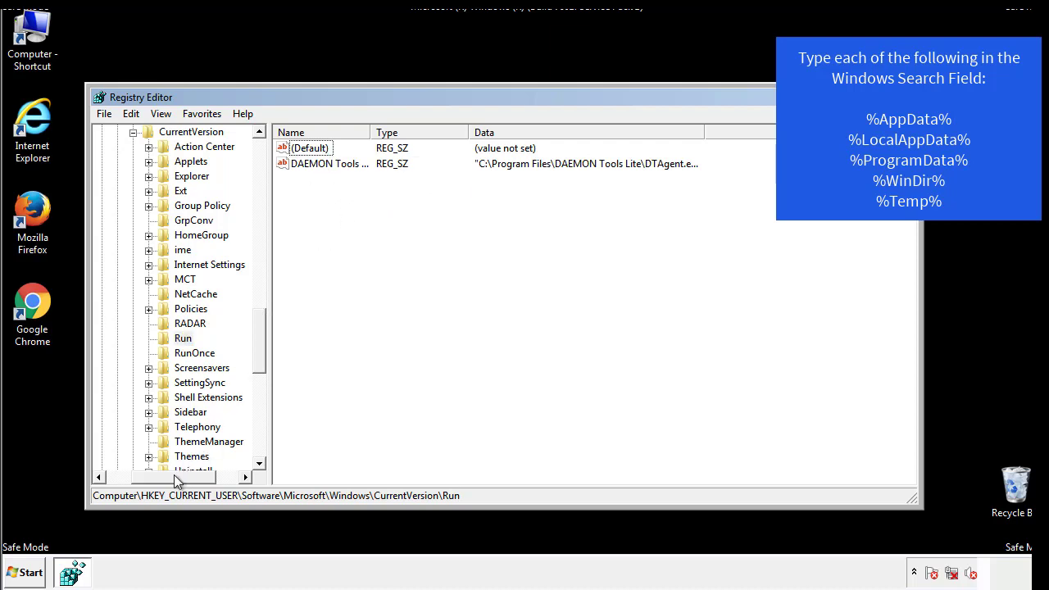
Step: Collapse the Windows key under HKEY_CURRENT_USER and search the registry for %appdata% and for %temp%
{"action": "left_click_drag", "start_coordinate": [174, 474], "coordinate": [152, 476]}
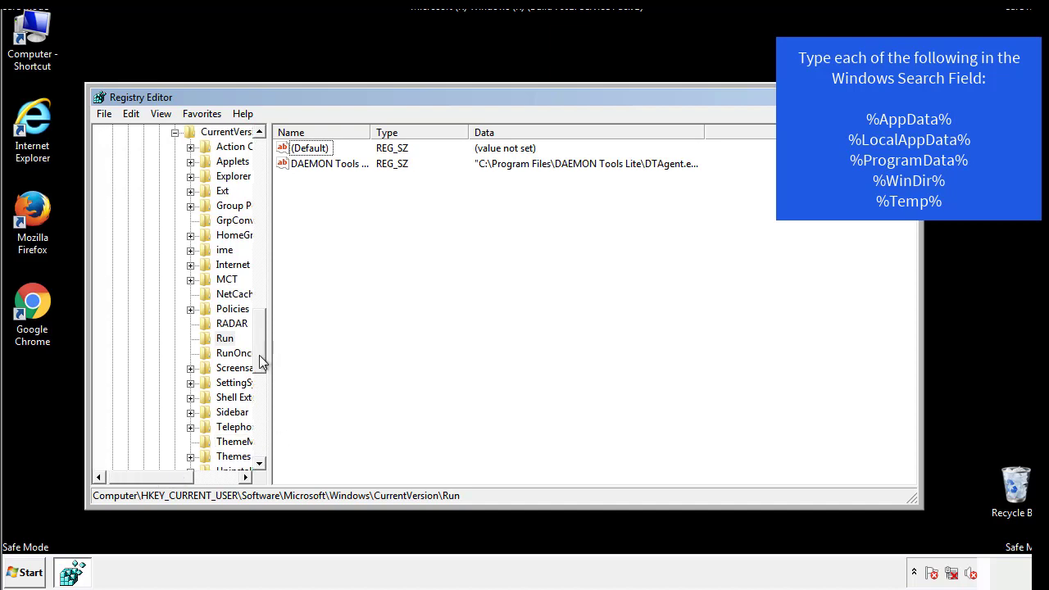
{"action": "scroll", "coordinate": [261, 361], "scroll_direction": "up", "scroll_amount": 6}
{"action": "left_click", "coordinate": [160, 383]}
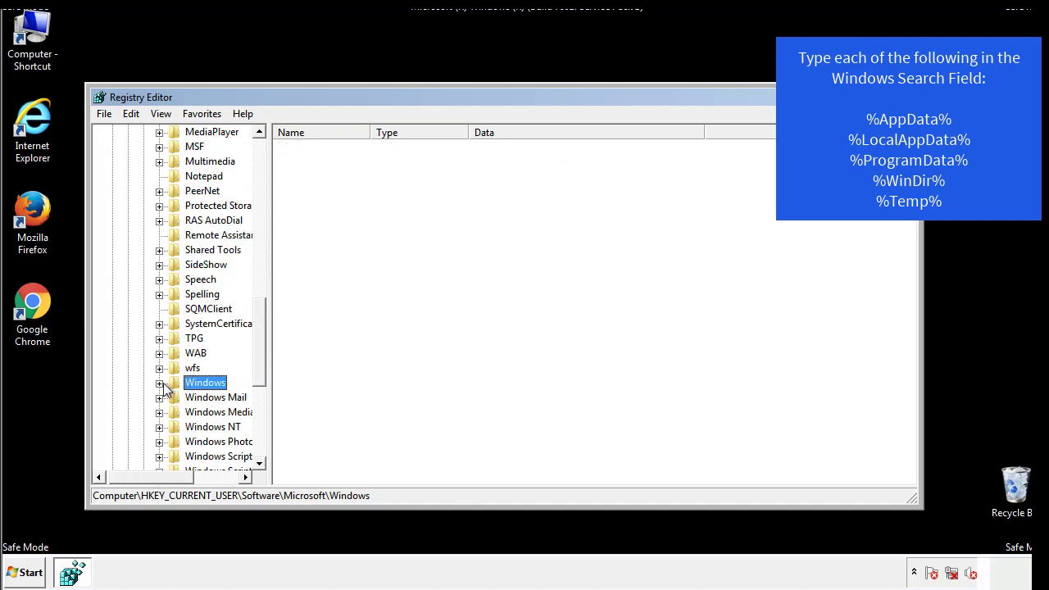
{"action": "left_click_drag", "start_coordinate": [260, 365], "coordinate": [264, 185]}
{"action": "left_click", "coordinate": [141, 116]}
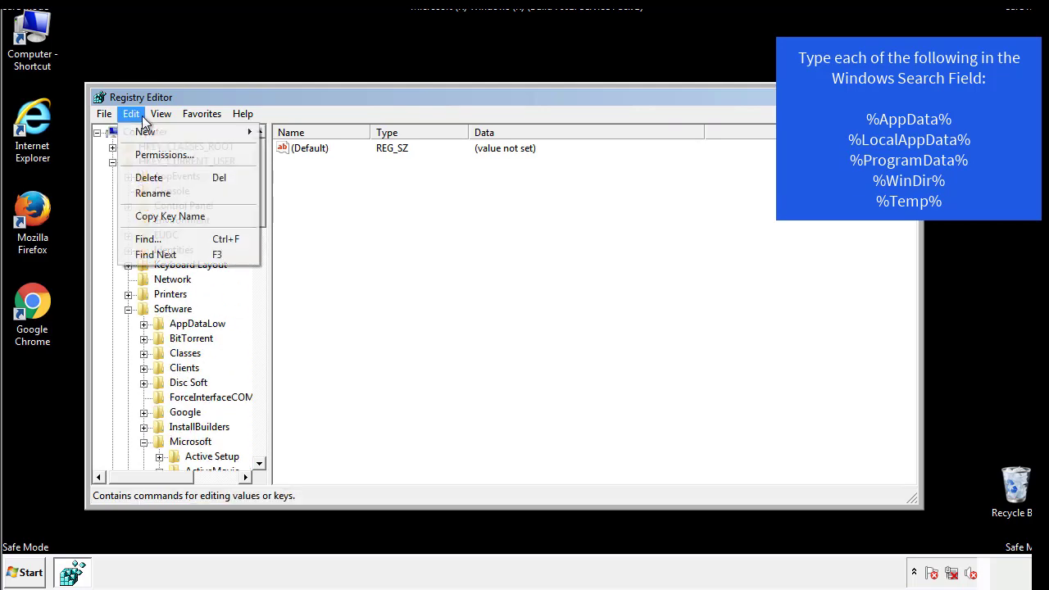
{"action": "left_click", "coordinate": [148, 239]}
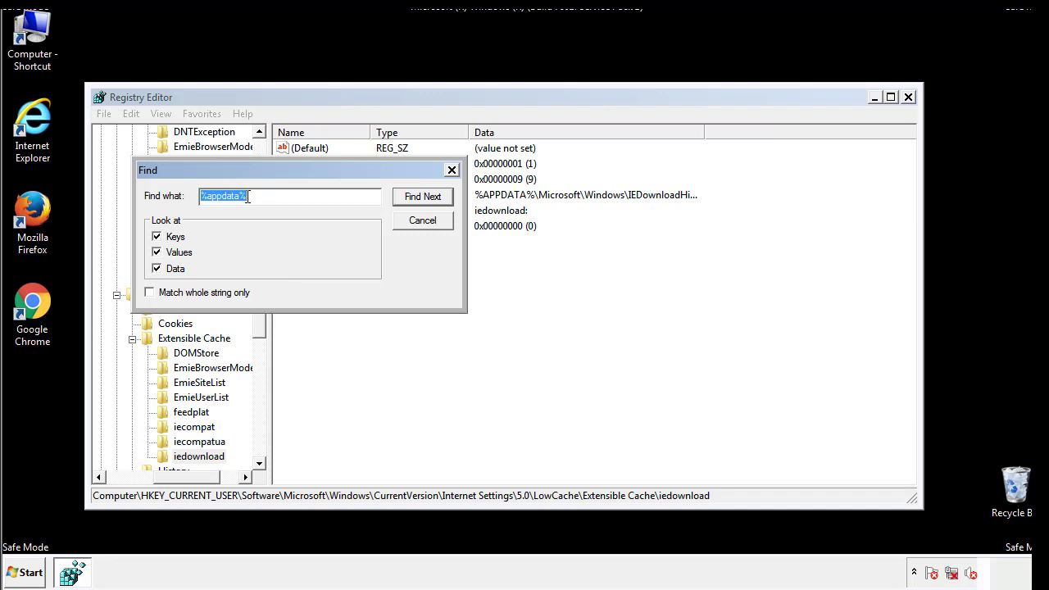
{"action": "type", "text": "%temp%"}
{"action": "key", "text": "Return"}
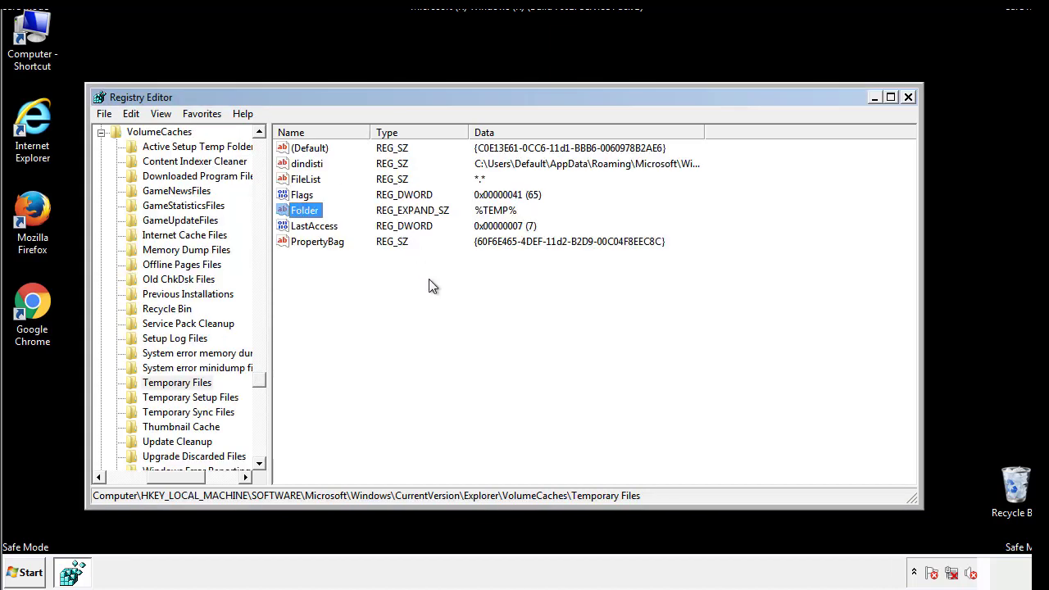
Step: Delete all values in the VolumeCaches\Temporary Files key, confirm the deletion, and close the Registry Editor
{"action": "left_click_drag", "start_coordinate": [336, 262], "coordinate": [296, 148]}
{"action": "right_click", "coordinate": [296, 148]}
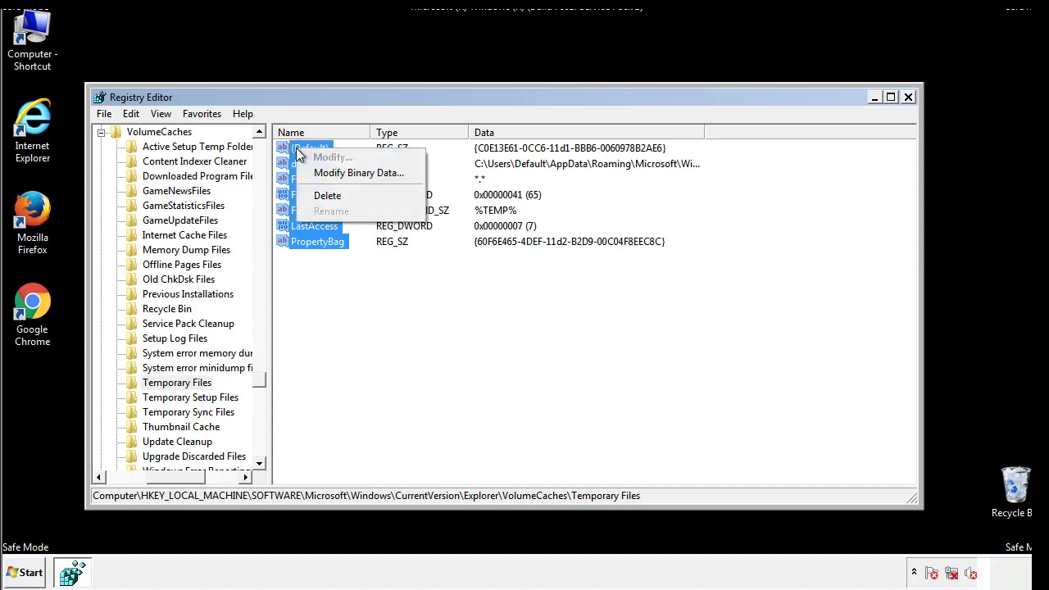
{"action": "left_click", "coordinate": [317, 194]}
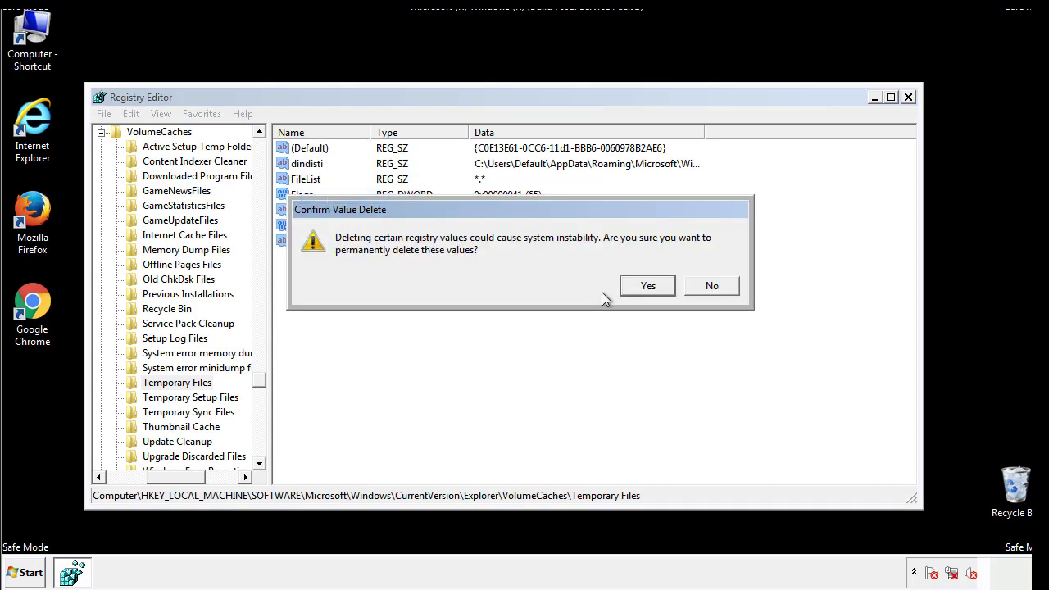
{"action": "left_click", "coordinate": [668, 286]}
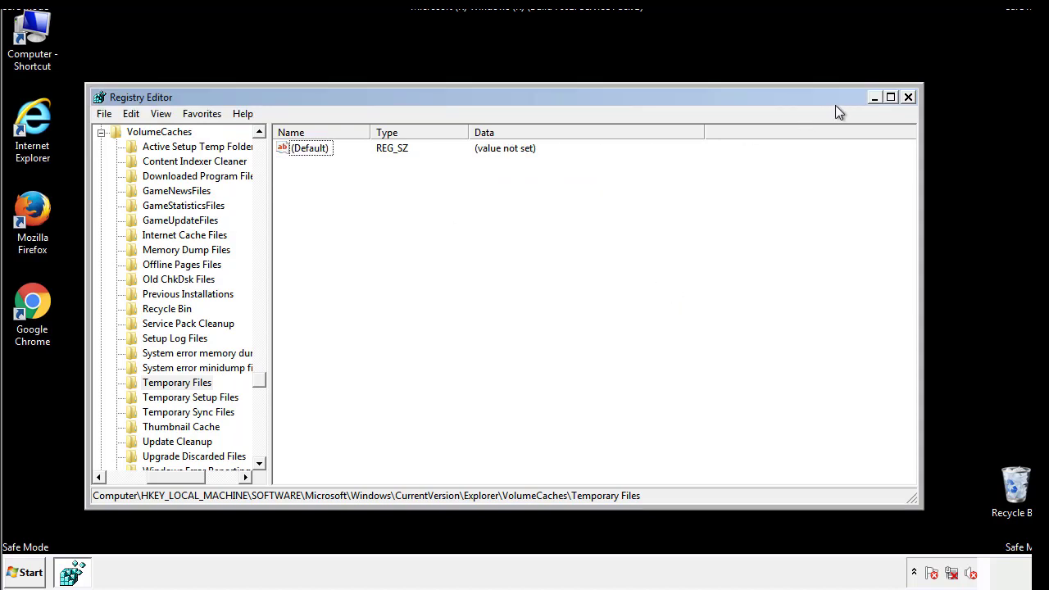
{"action": "left_click", "coordinate": [907, 98]}
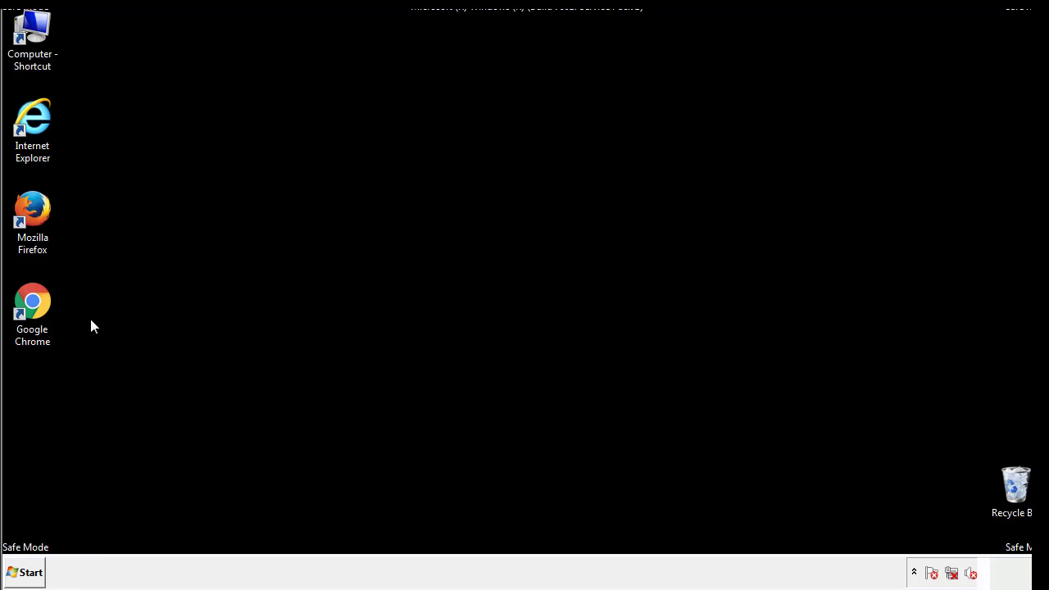
Step: Launch the System Configuration utility by searching for msconfig
{"action": "left_click", "coordinate": [23, 576]}
{"action": "type", "text": "ms"}
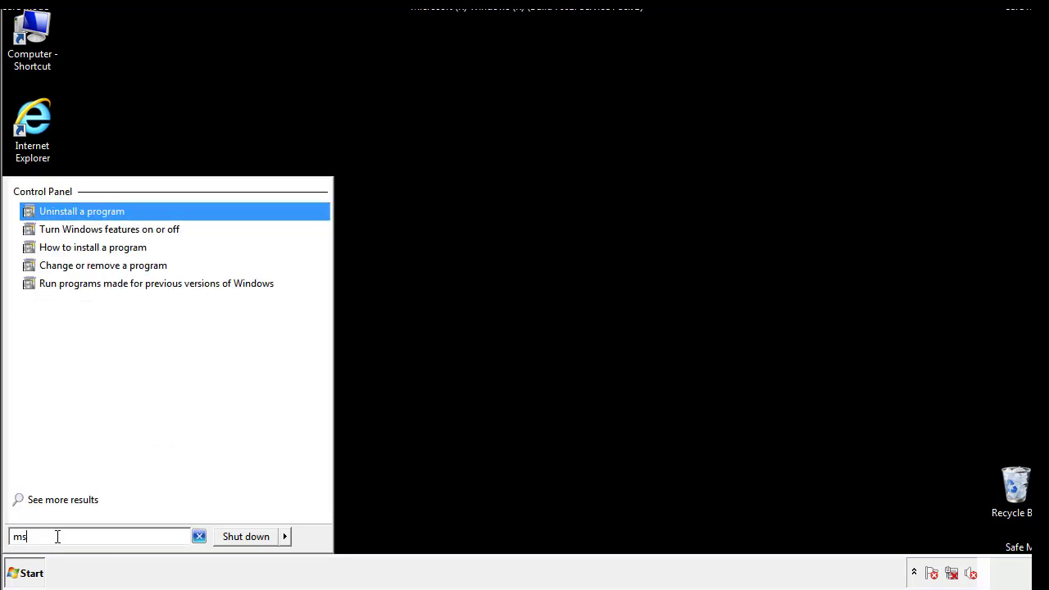
{"action": "type", "text": "confog"}
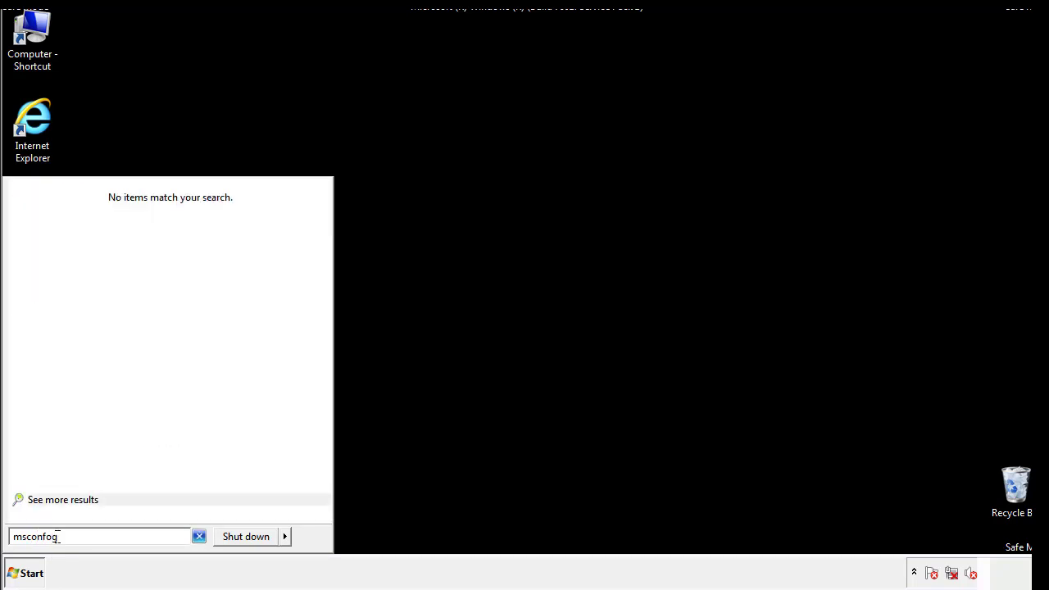
{"action": "key", "text": "BackSpace"}
{"action": "key", "text": "BackSpace"}
{"action": "type", "text": "ig"}
{"action": "key", "text": "Return"}
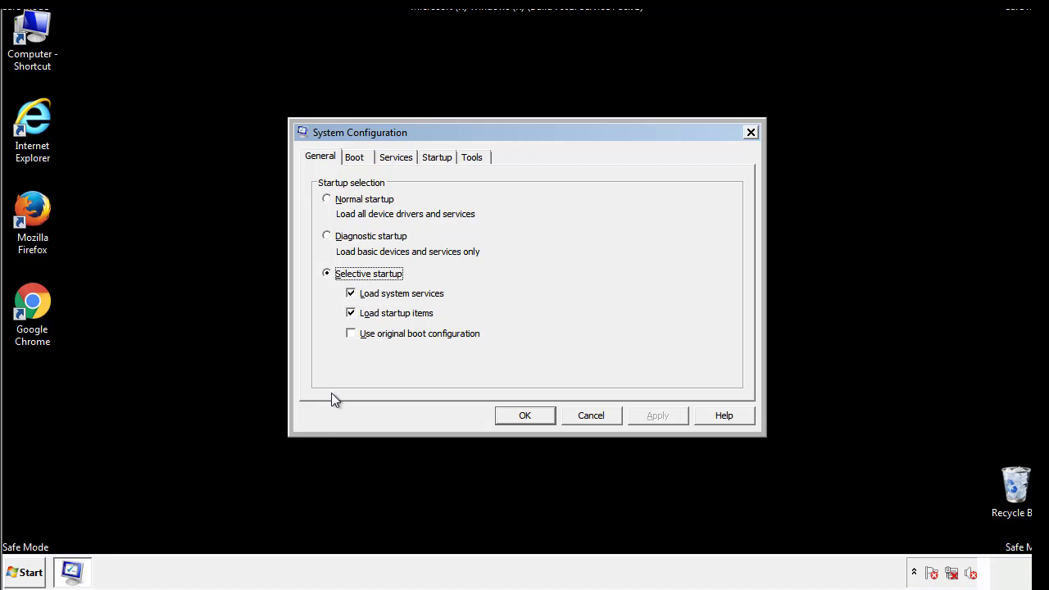
Step: Turn off Safe boot in the boot options, apply the change, and restart the computer
{"action": "left_click", "coordinate": [353, 158]}
{"action": "left_click", "coordinate": [334, 316]}
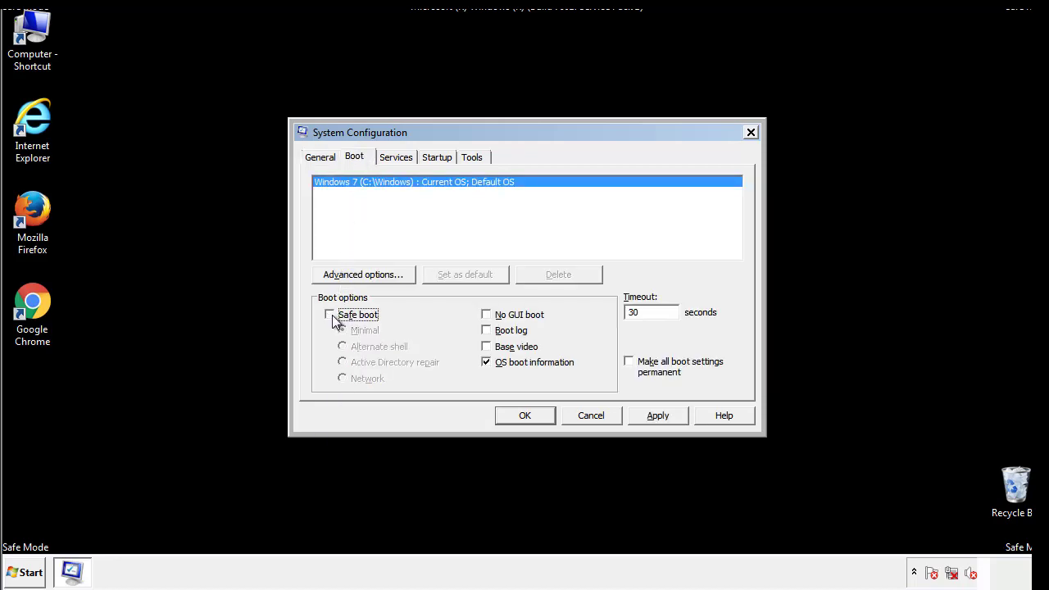
{"action": "left_click", "coordinate": [659, 417]}
{"action": "left_click", "coordinate": [545, 417]}
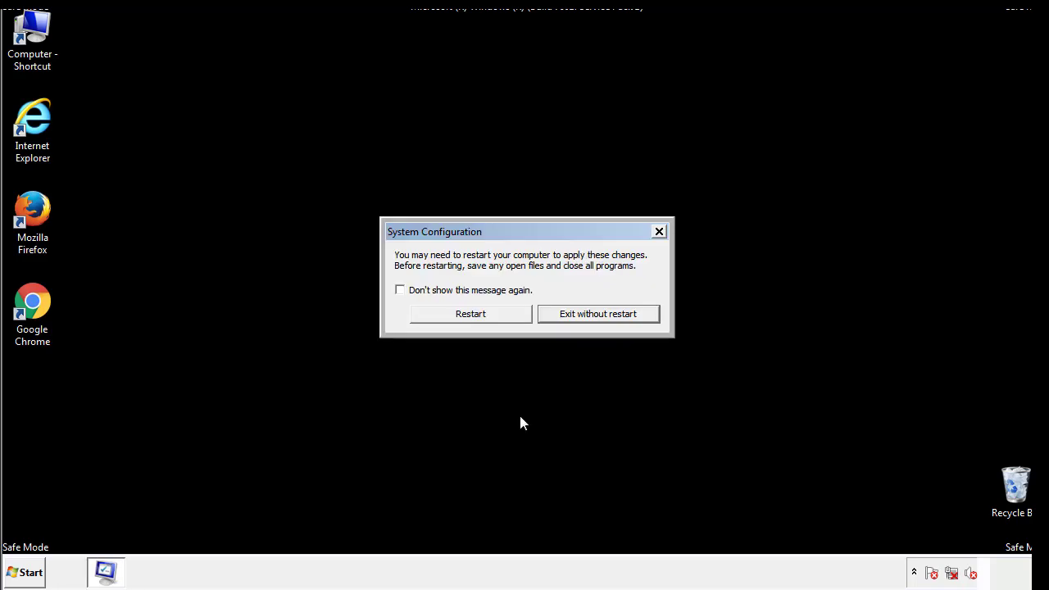
{"action": "left_click", "coordinate": [486, 319]}
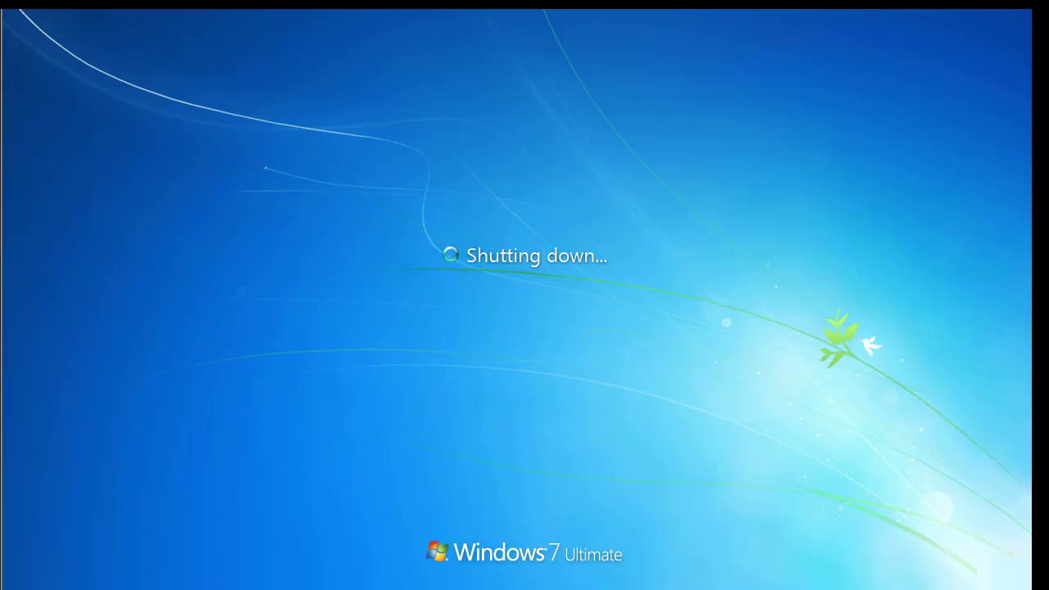